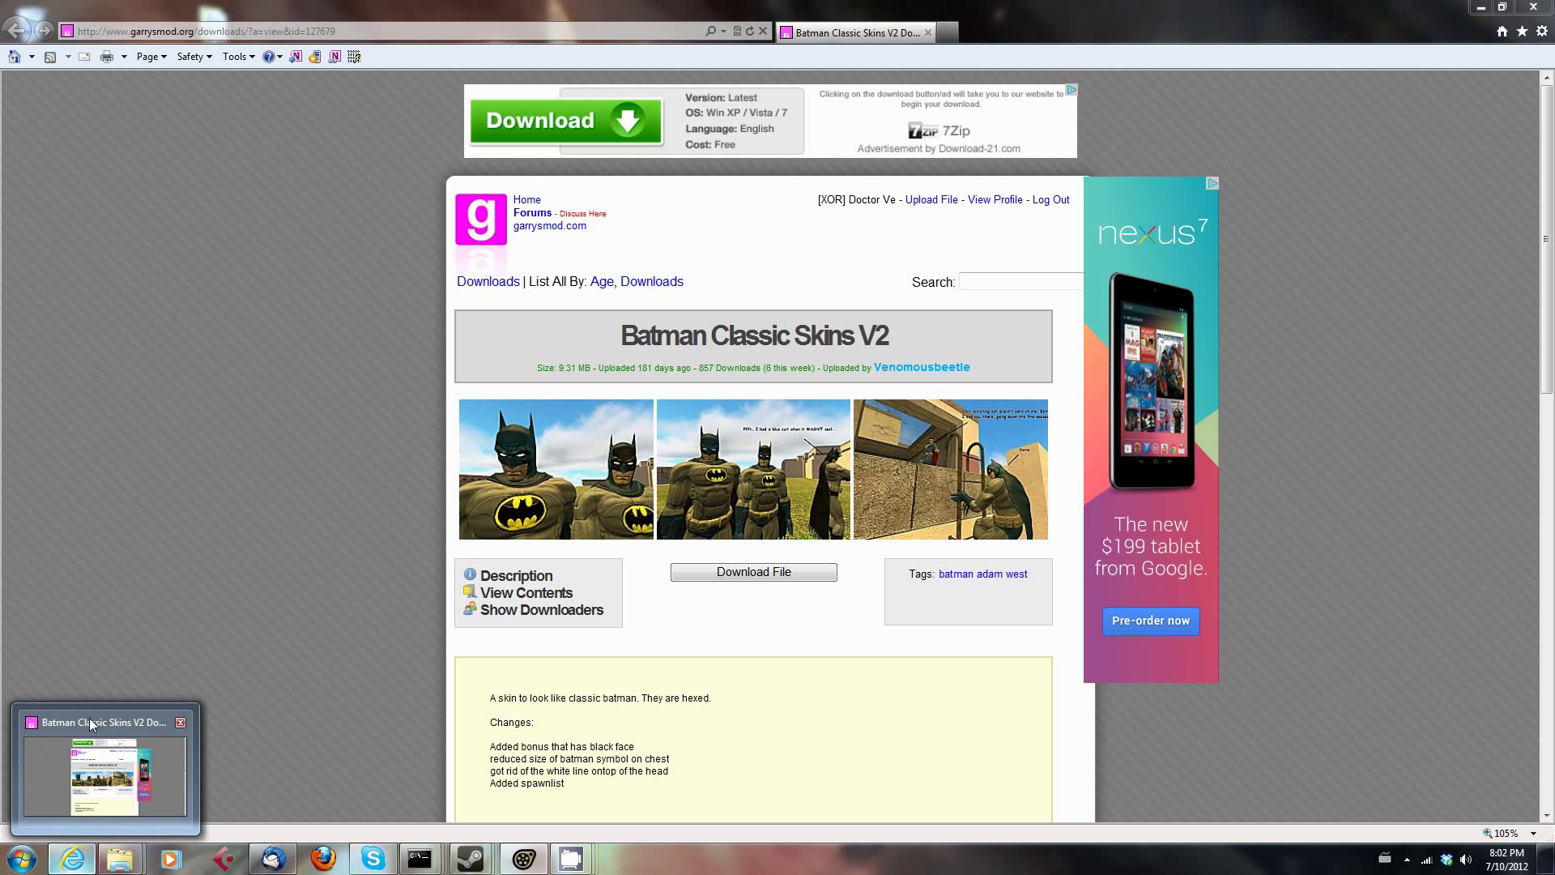
Minimize the Batman Classic Skins page in Internet Explorer to uncover Source Filmmaker.
{"action": "left_click", "coordinate": [89, 718]}
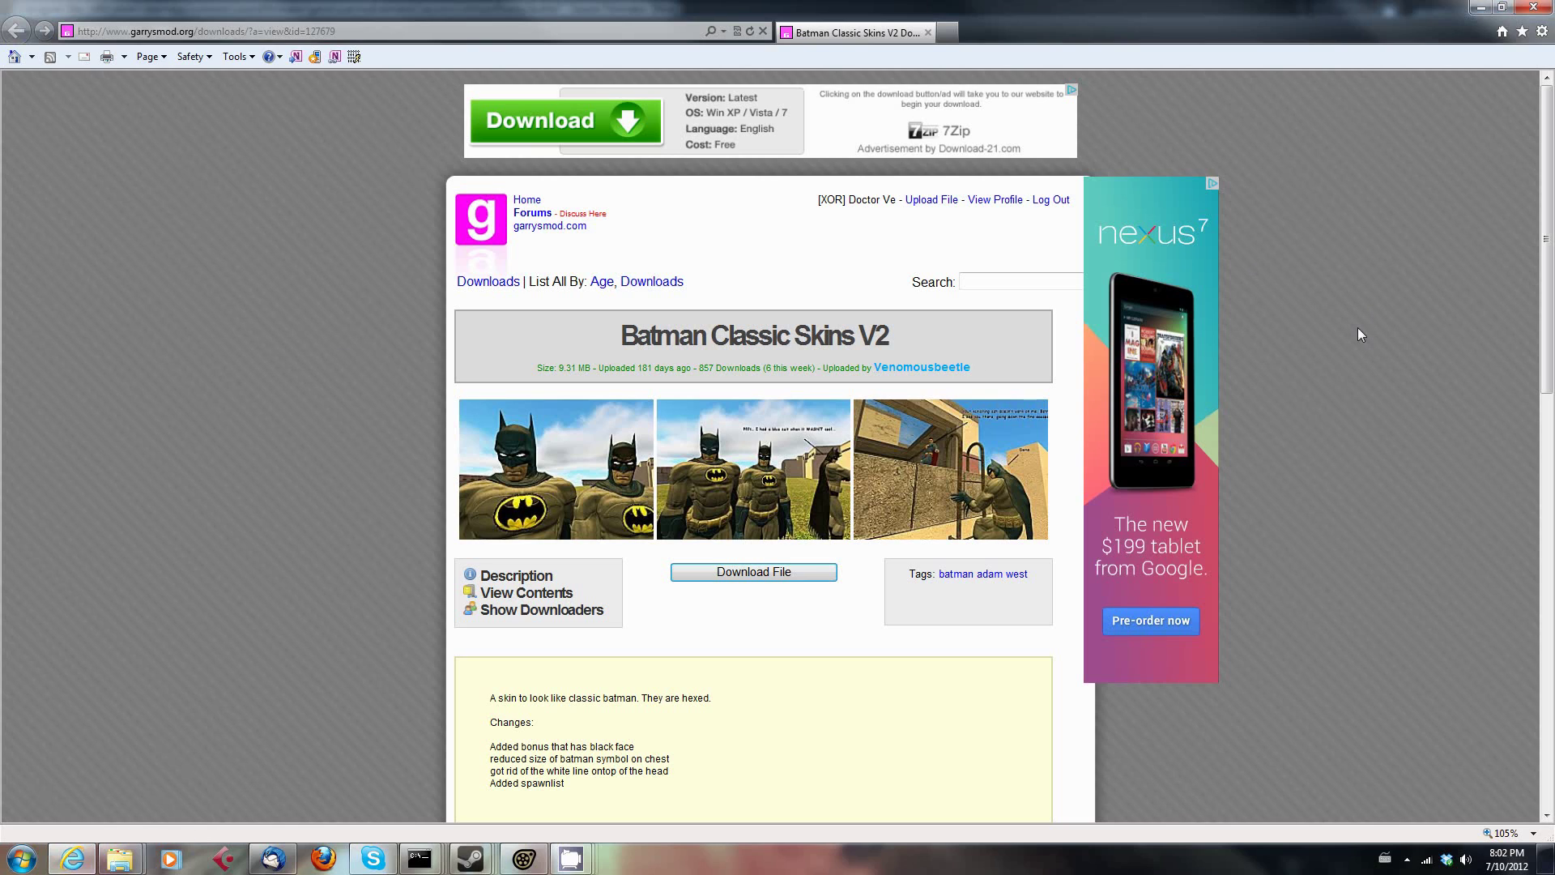
{"action": "left_click", "coordinate": [1480, 11]}
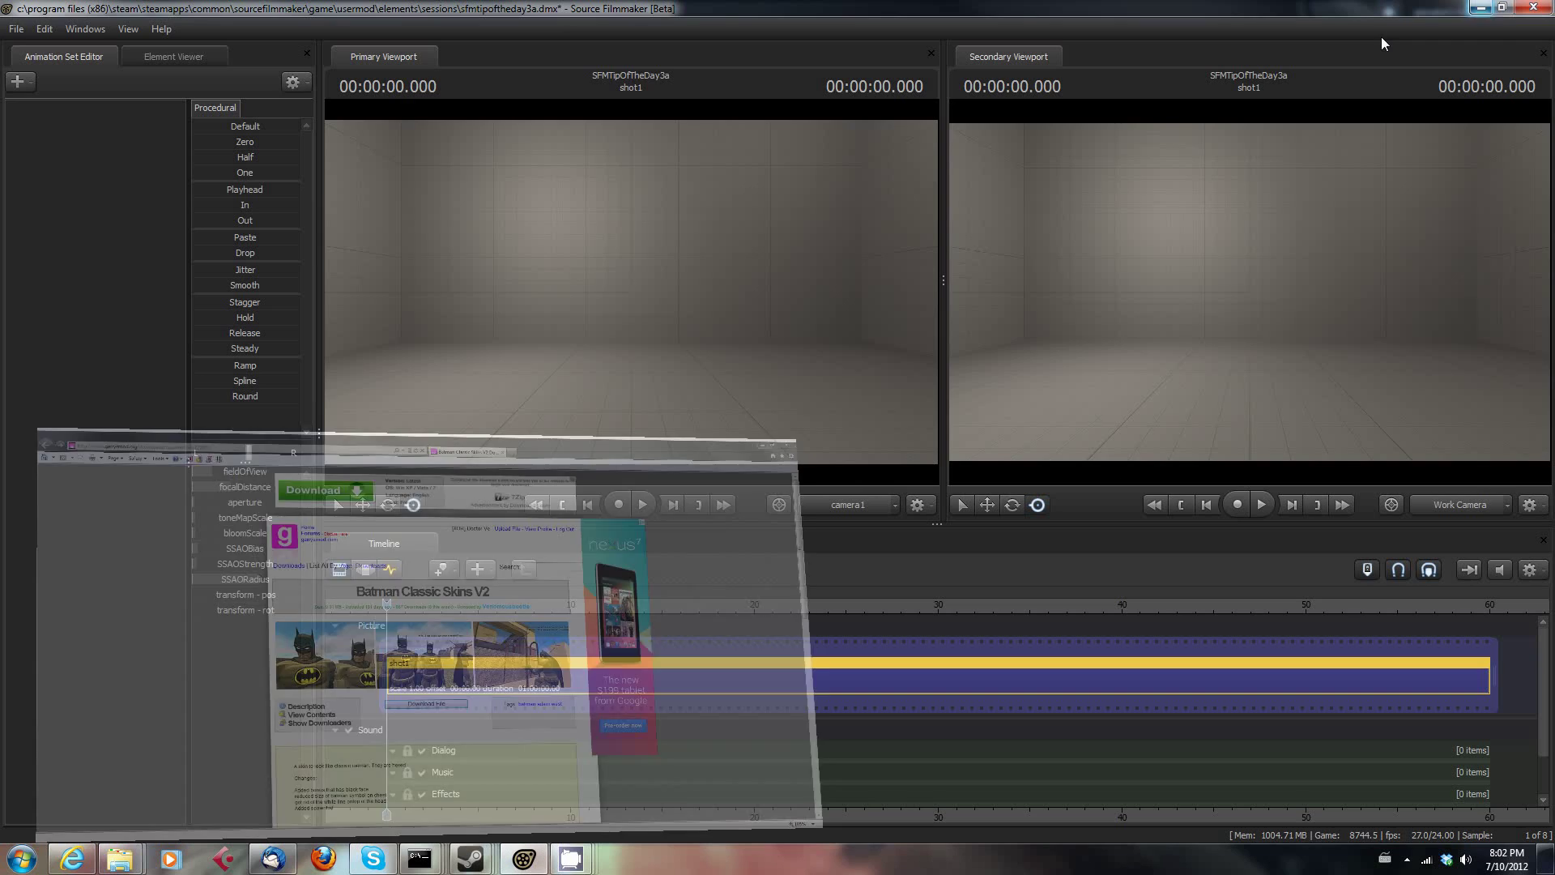
{"action": "mouse_move", "coordinate": [119, 859]}
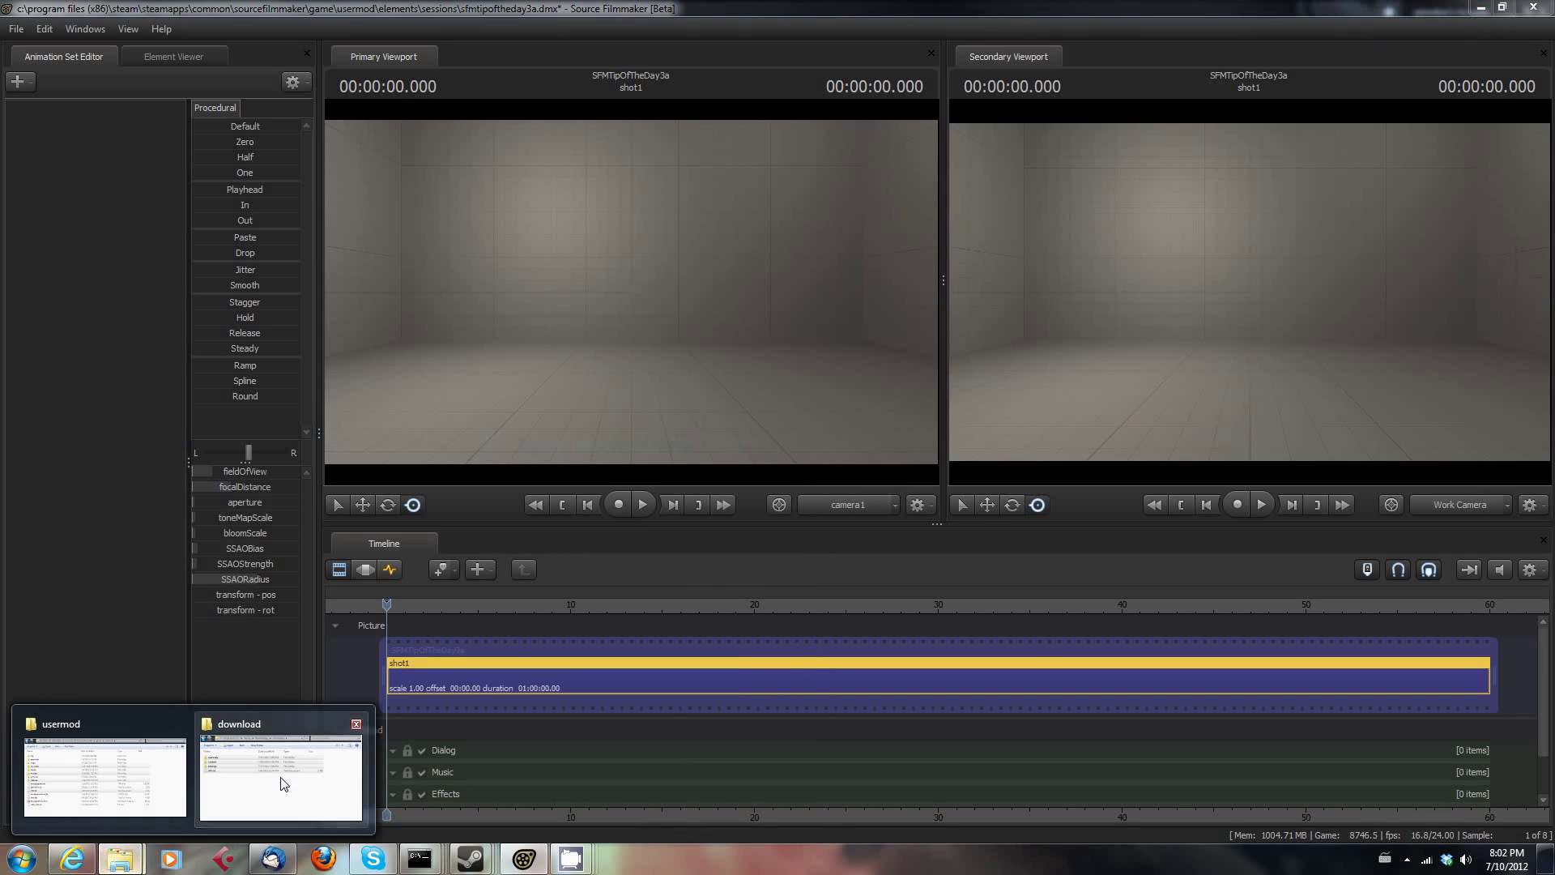
Centre the download folder window and look over its materials, settings and info.txt items.
{"action": "left_click", "coordinate": [280, 783]}
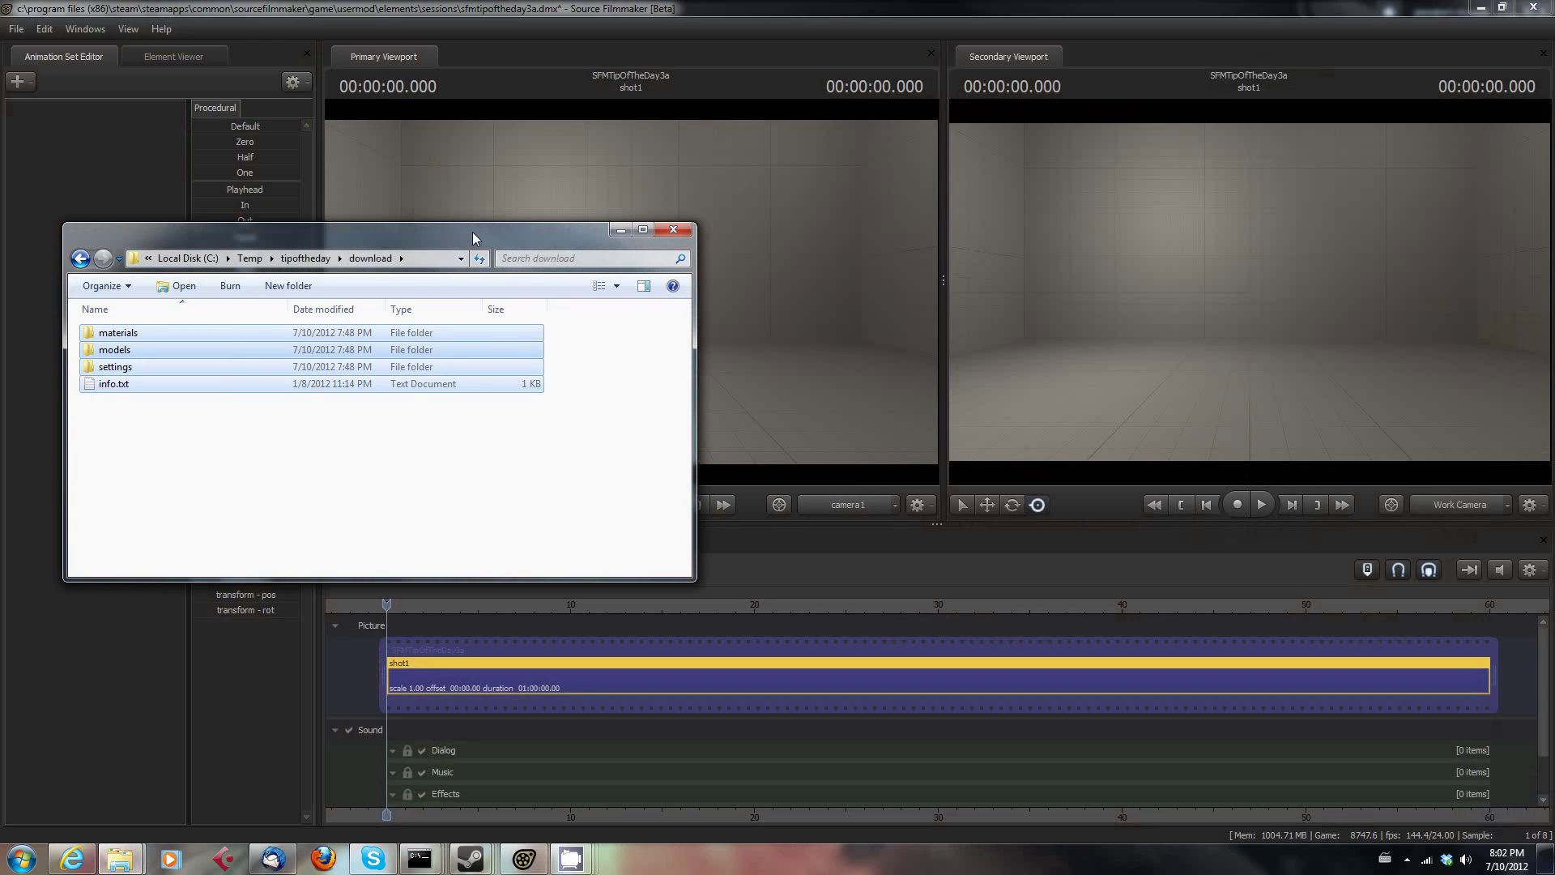
{"action": "left_click_drag", "start_coordinate": [472, 232], "coordinate": [935, 162]}
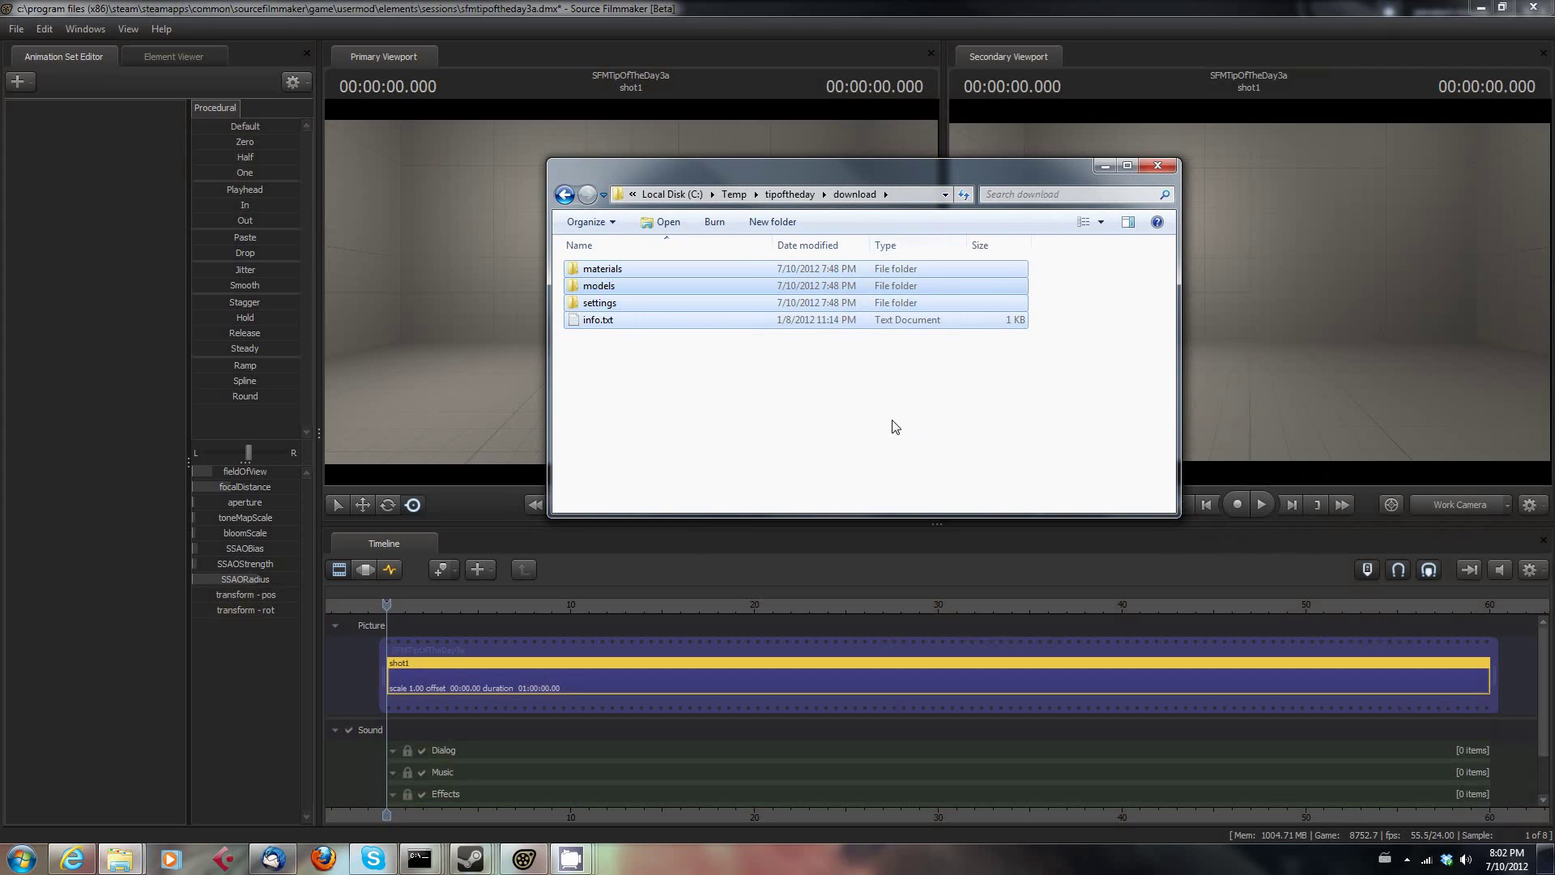
{"action": "left_click", "coordinate": [607, 269]}
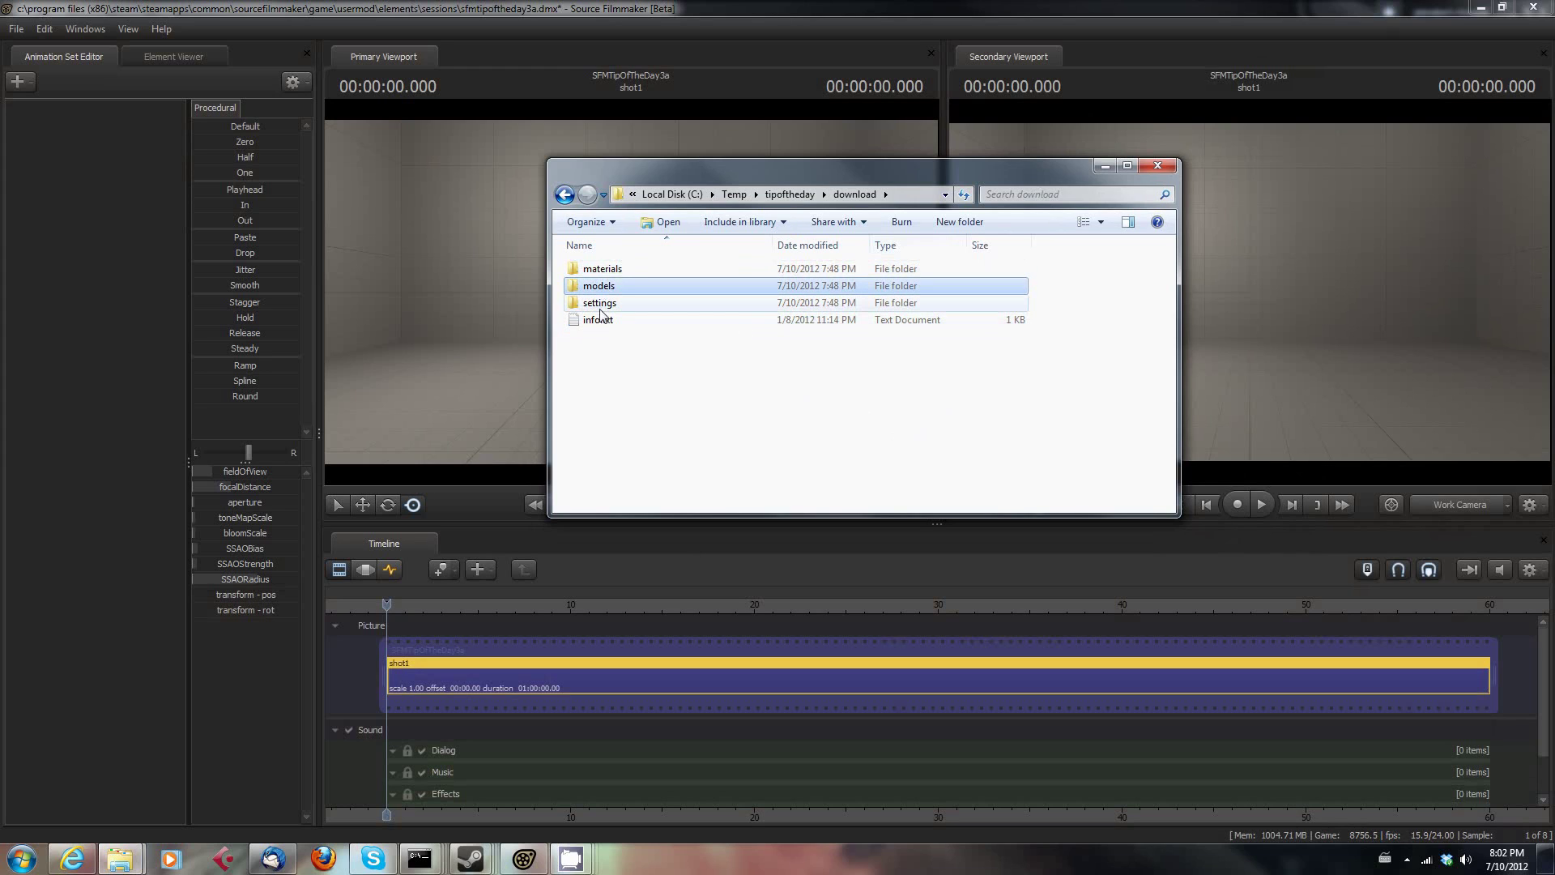
{"action": "left_click", "coordinate": [601, 303]}
{"action": "left_click", "coordinate": [605, 321]}
{"action": "left_click", "coordinate": [730, 401]}
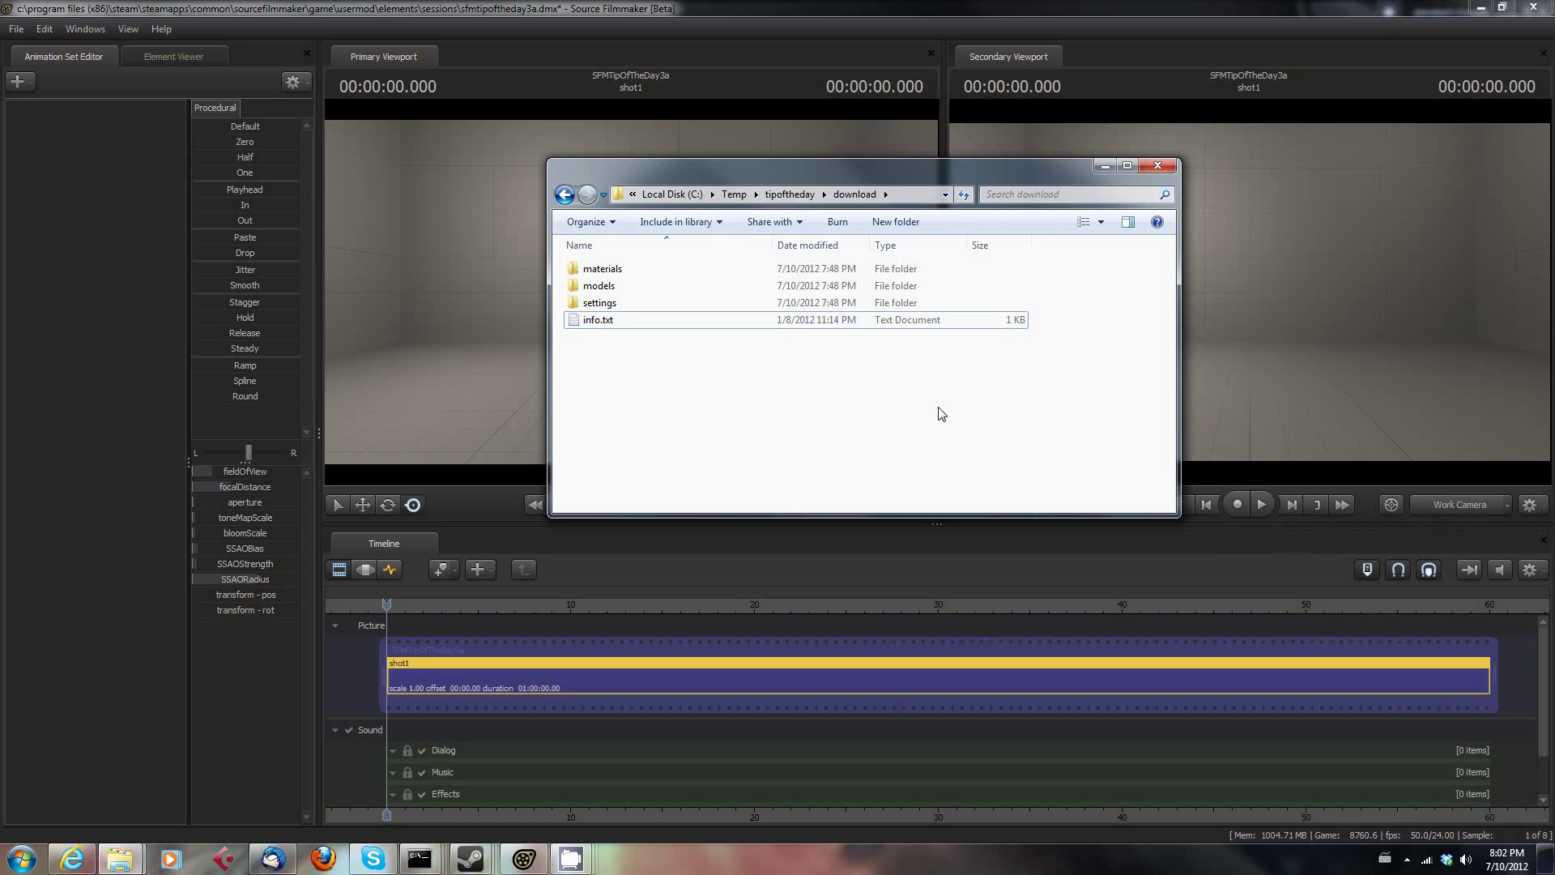
Bring the usermod folder window over the download window and show its full path.
{"action": "left_click", "coordinate": [122, 860]}
{"action": "left_click", "coordinate": [133, 777]}
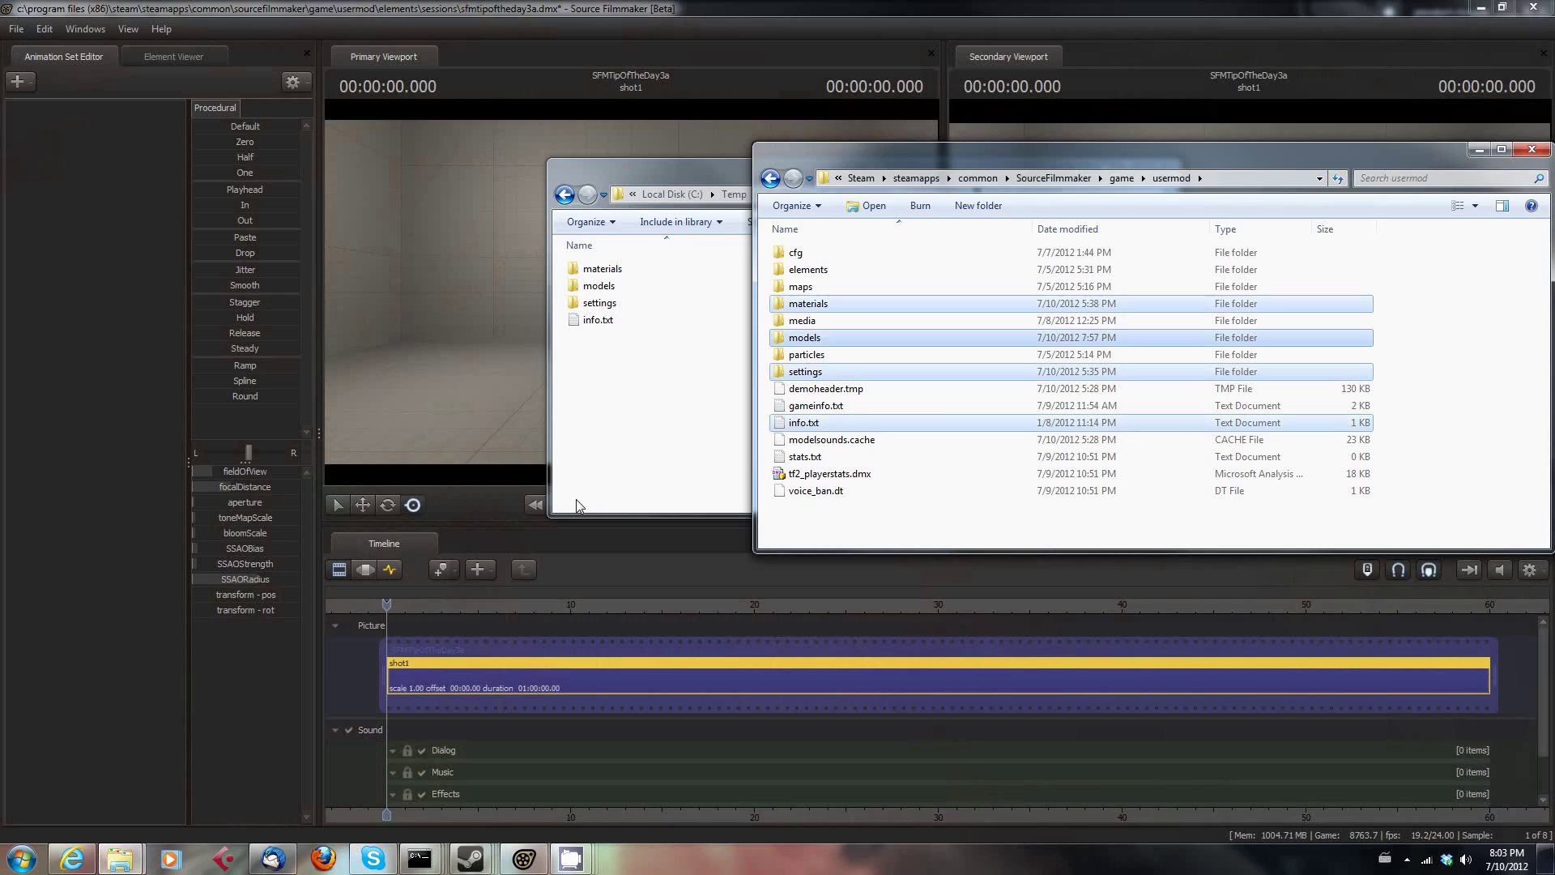
{"action": "left_click_drag", "start_coordinate": [1233, 164], "coordinate": [836, 238]}
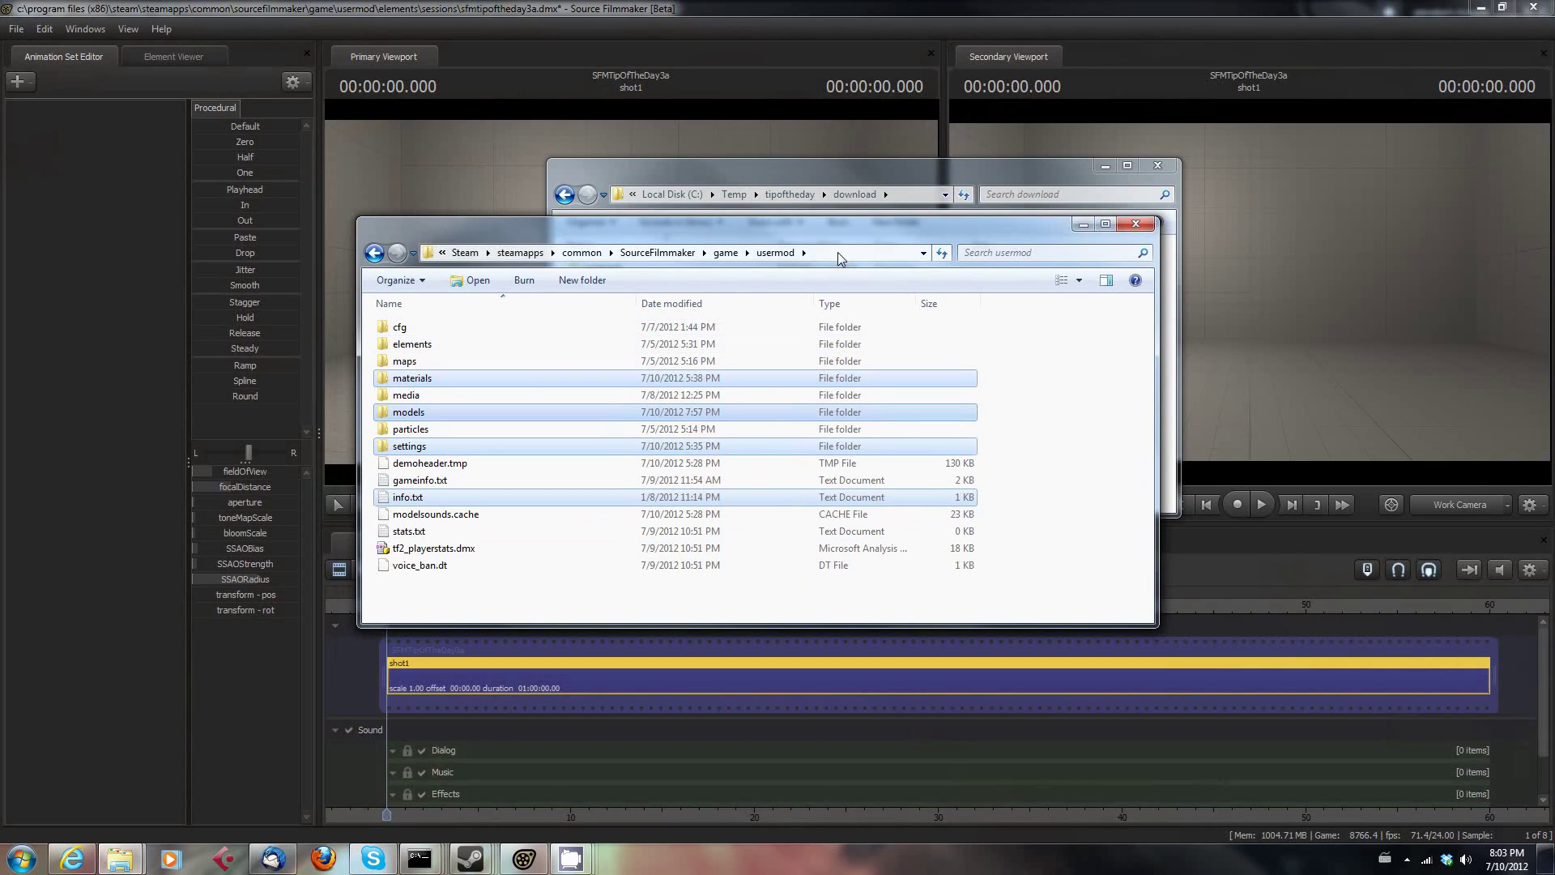
{"action": "left_click", "coordinate": [836, 252]}
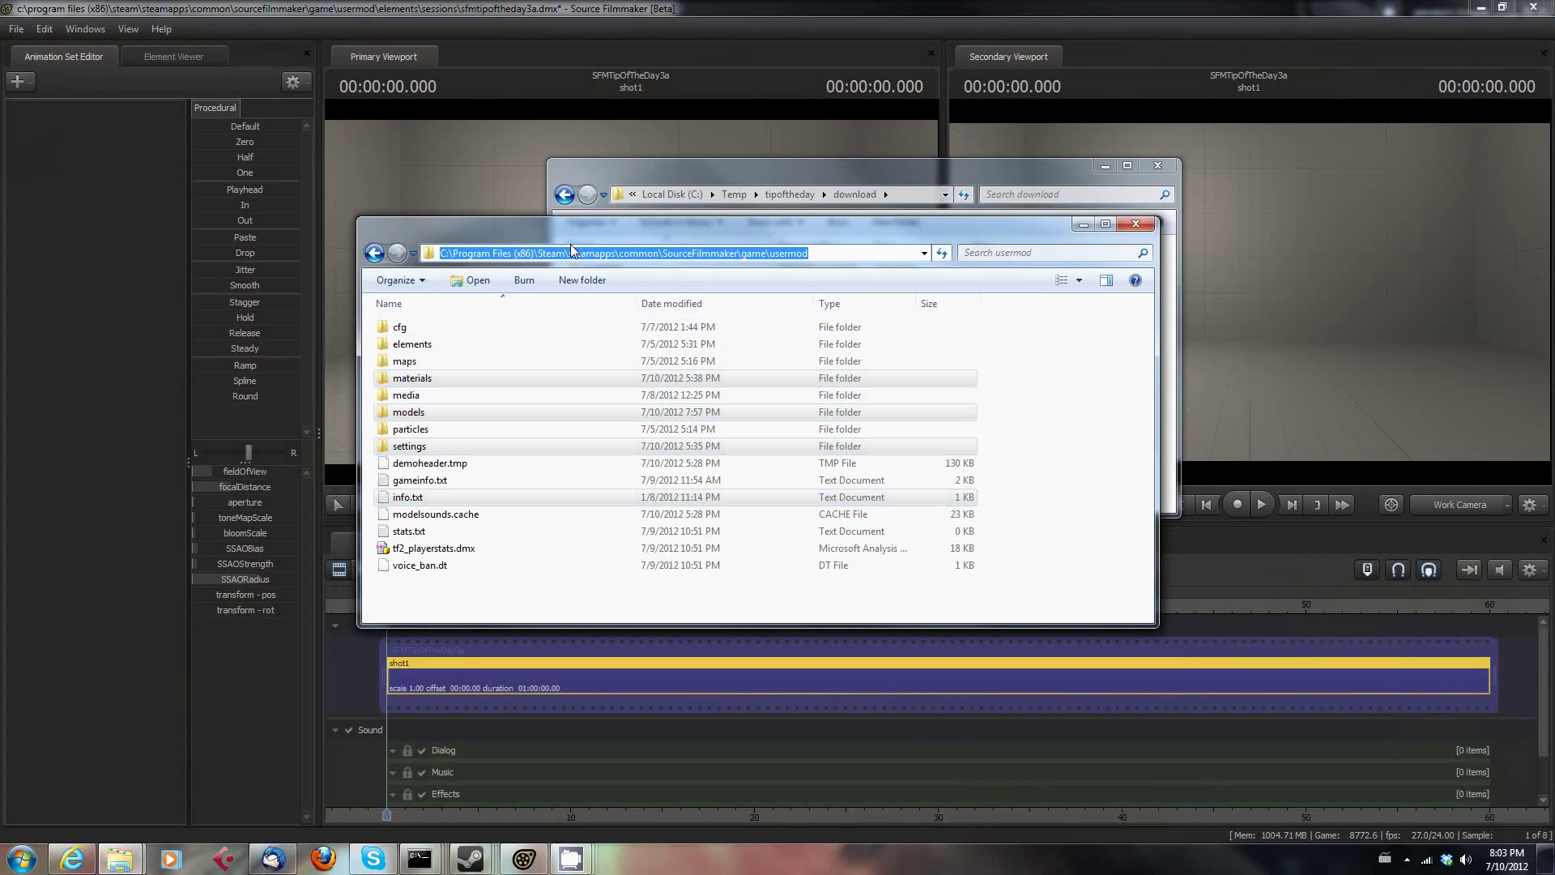
{"action": "left_click_drag", "start_coordinate": [578, 232], "coordinate": [672, 259]}
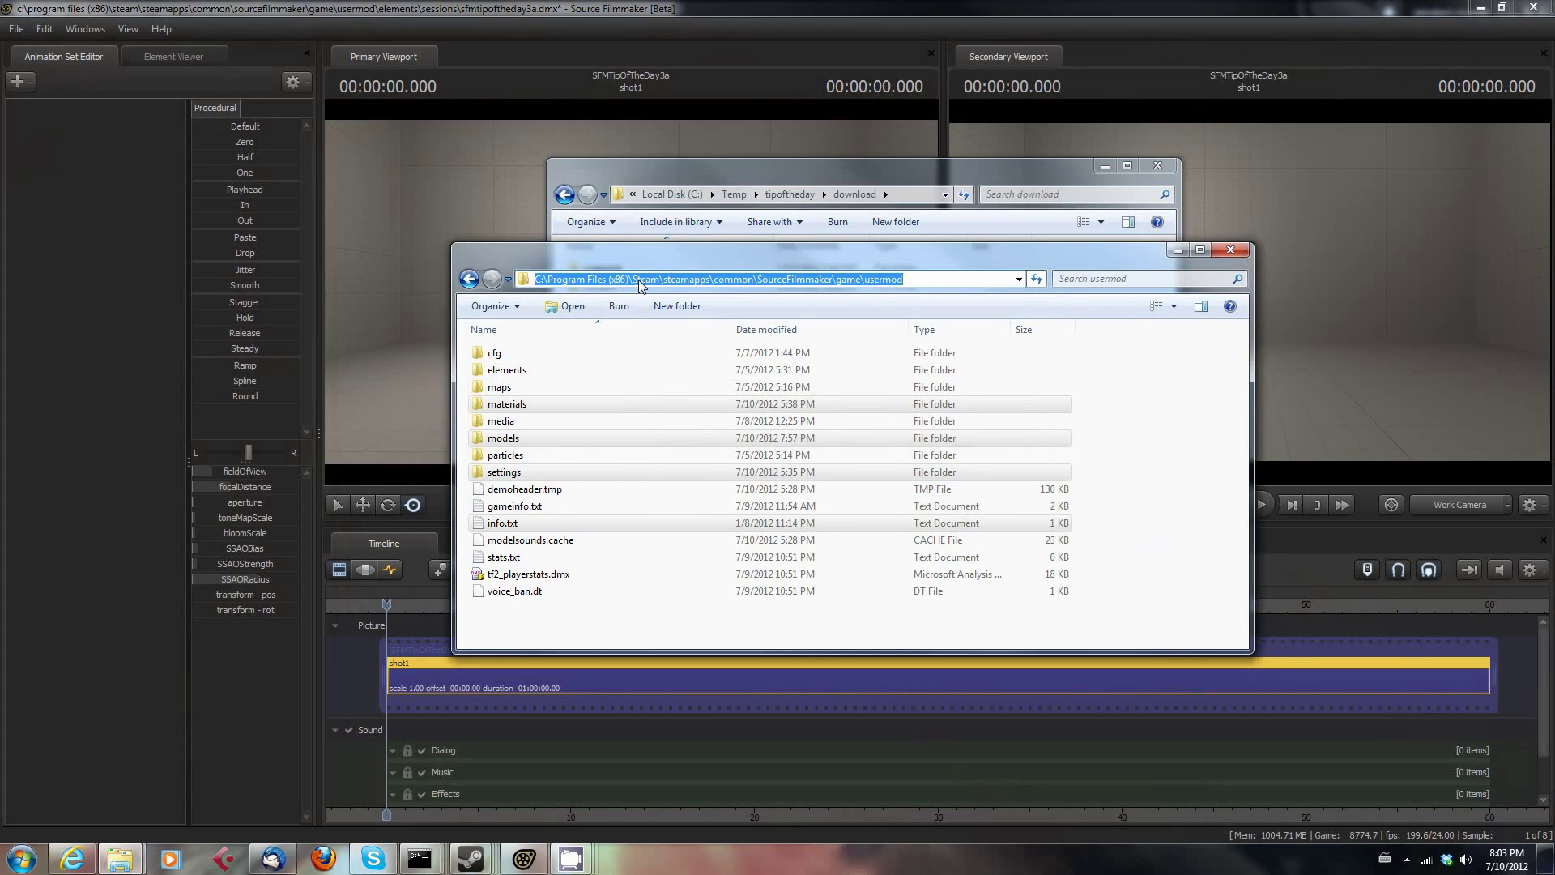
{"action": "left_click", "coordinate": [632, 282]}
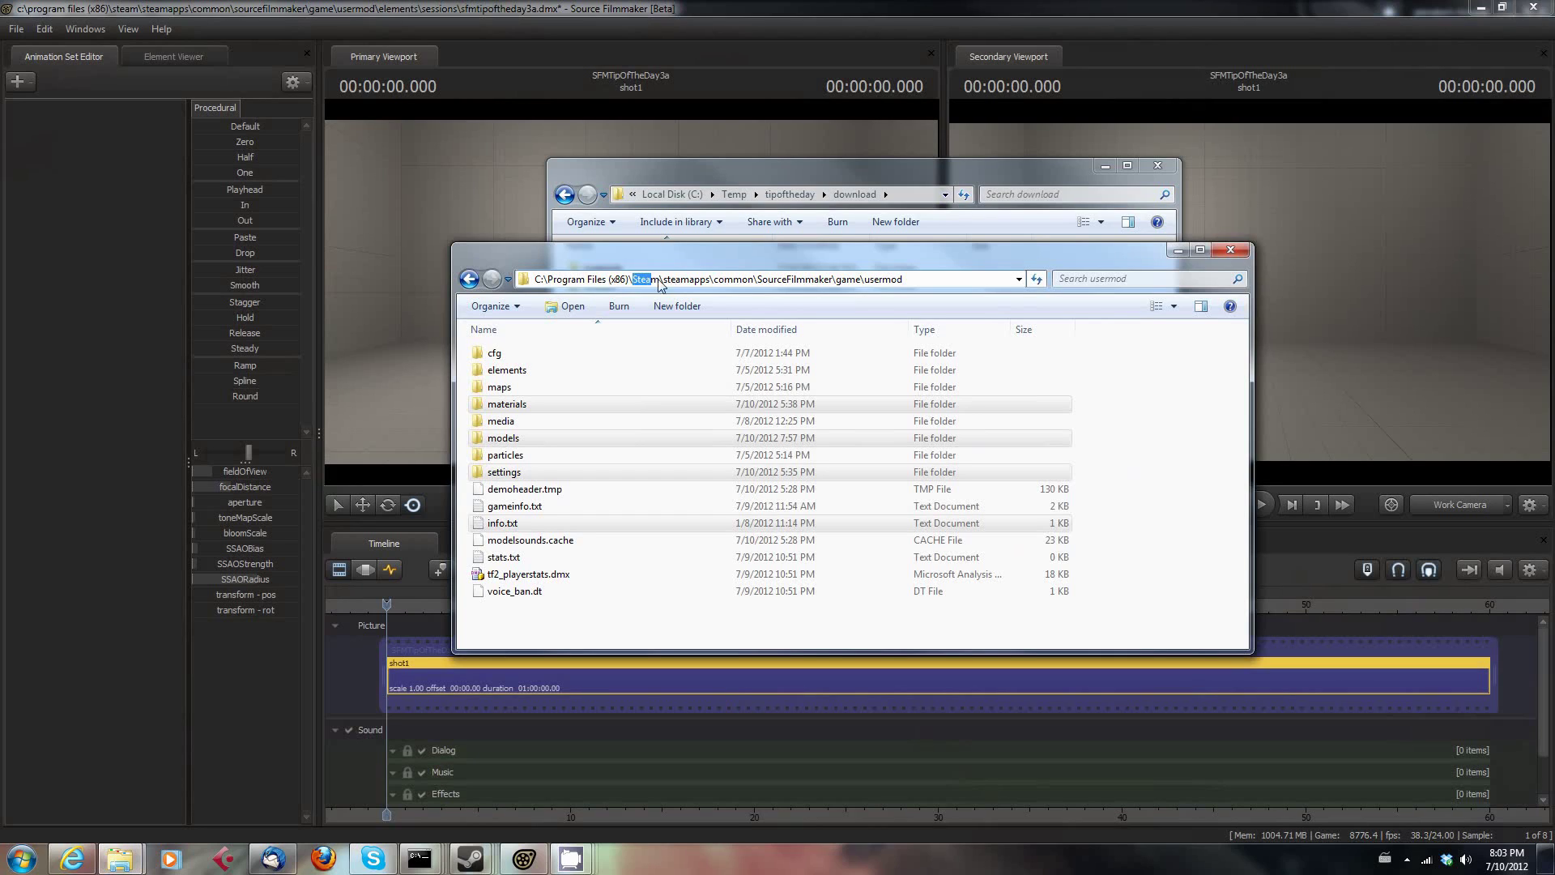
Check the steamapps\common\SourceFilmmaker\game\usermod path, then move usermod aside.
{"action": "double_click", "coordinate": [673, 281]}
{"action": "double_click", "coordinate": [734, 282]}
{"action": "double_click", "coordinate": [788, 283]}
{"action": "double_click", "coordinate": [849, 282]}
{"action": "double_click", "coordinate": [884, 280]}
{"action": "double_click", "coordinate": [801, 280]}
{"action": "double_click", "coordinate": [847, 279]}
{"action": "double_click", "coordinate": [882, 281]}
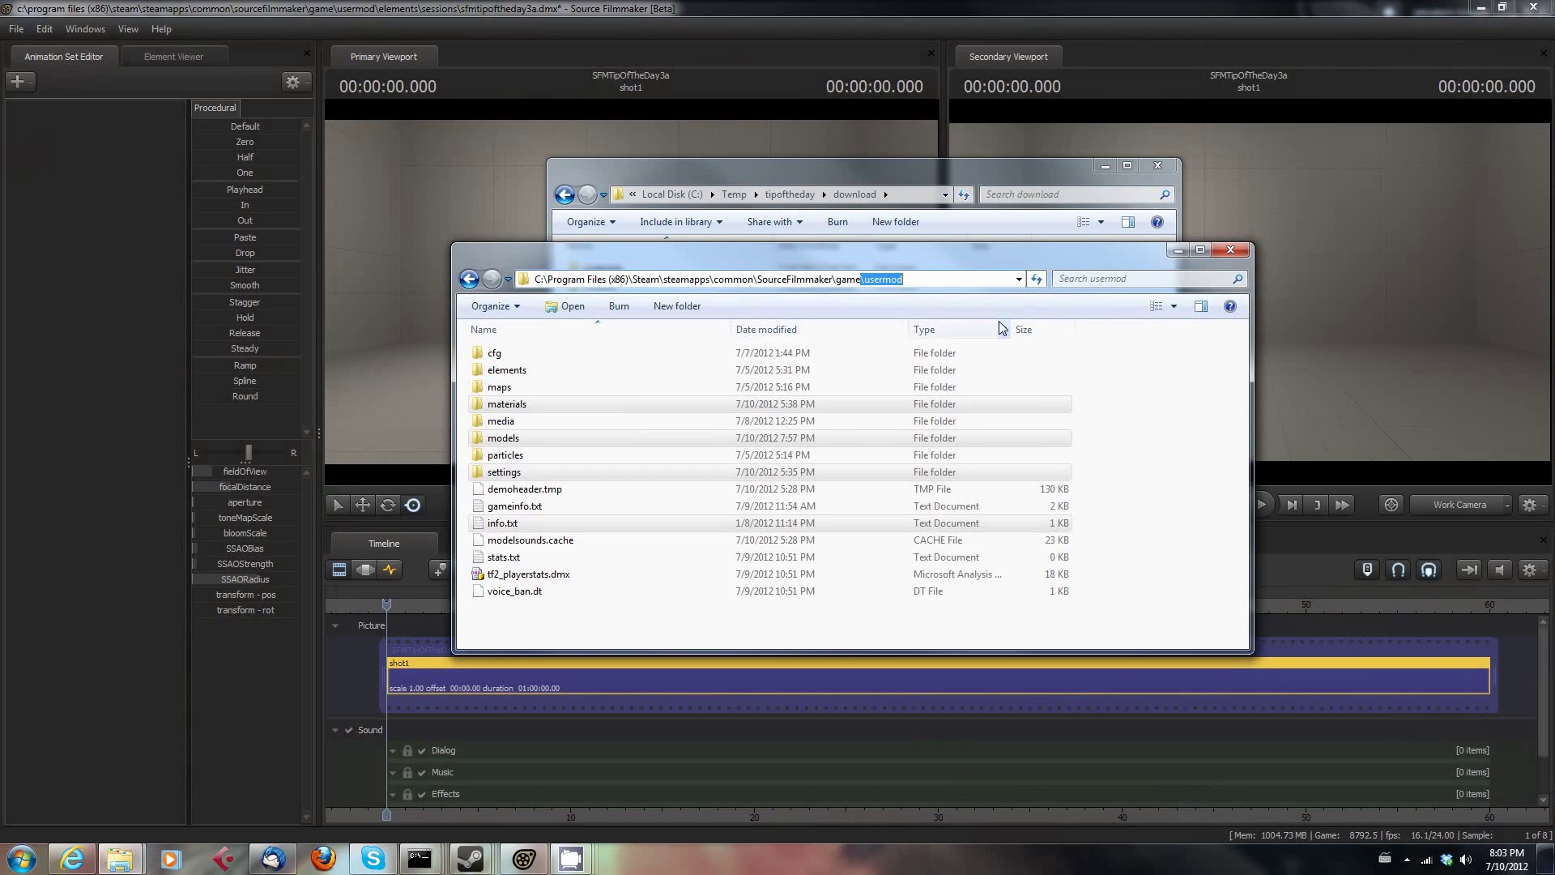
{"action": "left_click_drag", "start_coordinate": [881, 257], "coordinate": [1169, 222]}
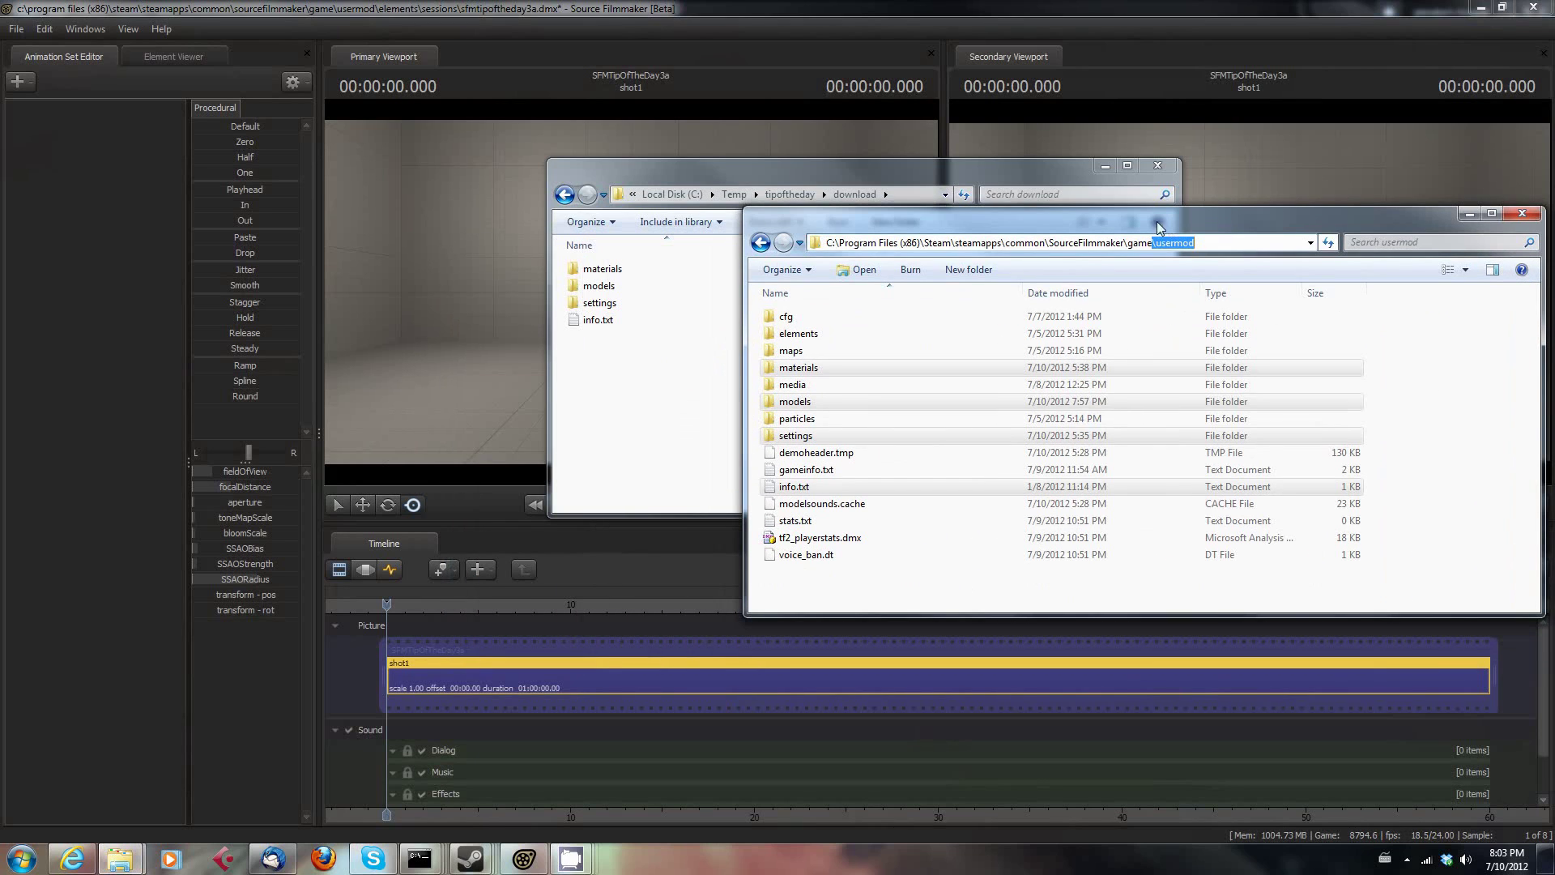
Drag the downloaded materials, models, settings and info.txt into the usermod folder.
{"action": "left_click", "coordinate": [794, 411]}
{"action": "left_click_drag", "start_coordinate": [1020, 229], "coordinate": [1030, 226]}
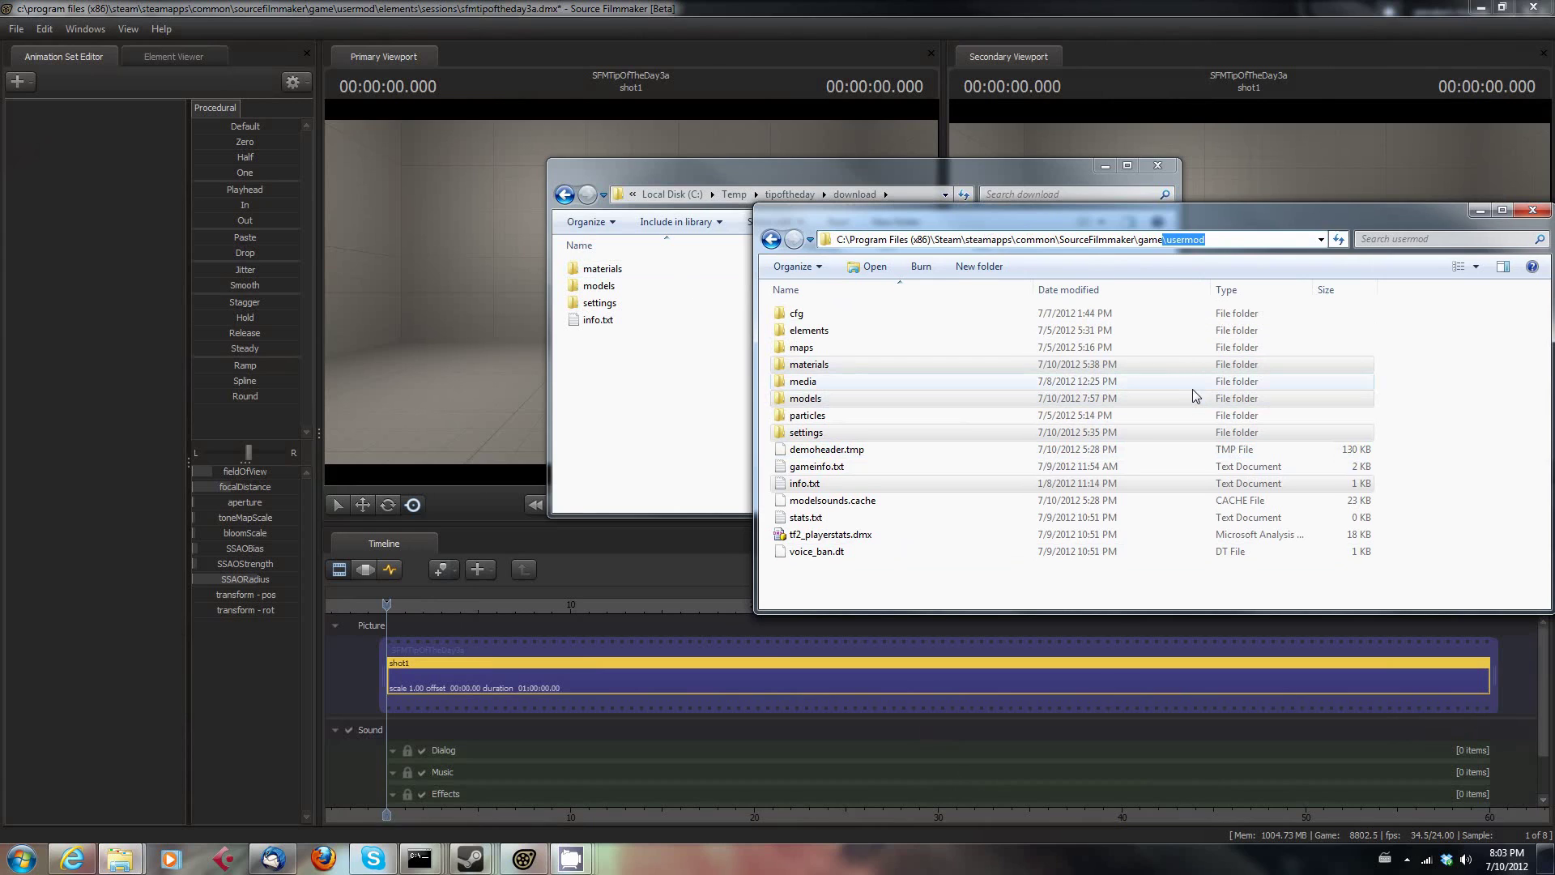
{"action": "left_click", "coordinate": [730, 364]}
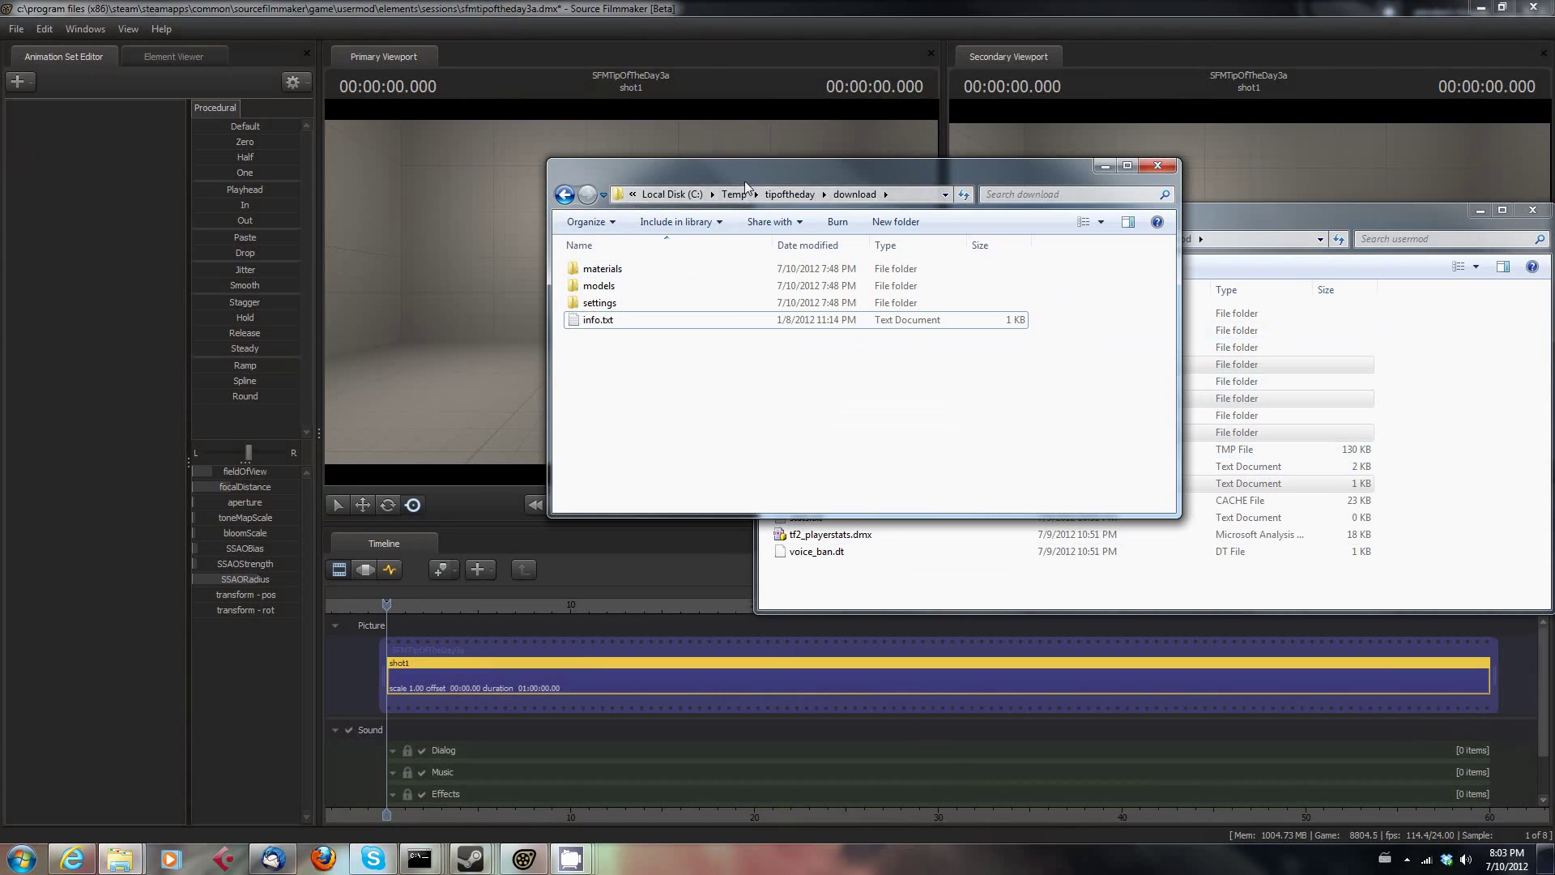
{"action": "mouse_move", "coordinate": [682, 402]}
{"action": "left_mouse_down"}
{"action": "mouse_move", "coordinate": [572, 261]}
{"action": "mouse_move", "coordinate": [1492, 352]}
{"action": "left_mouse_up"}
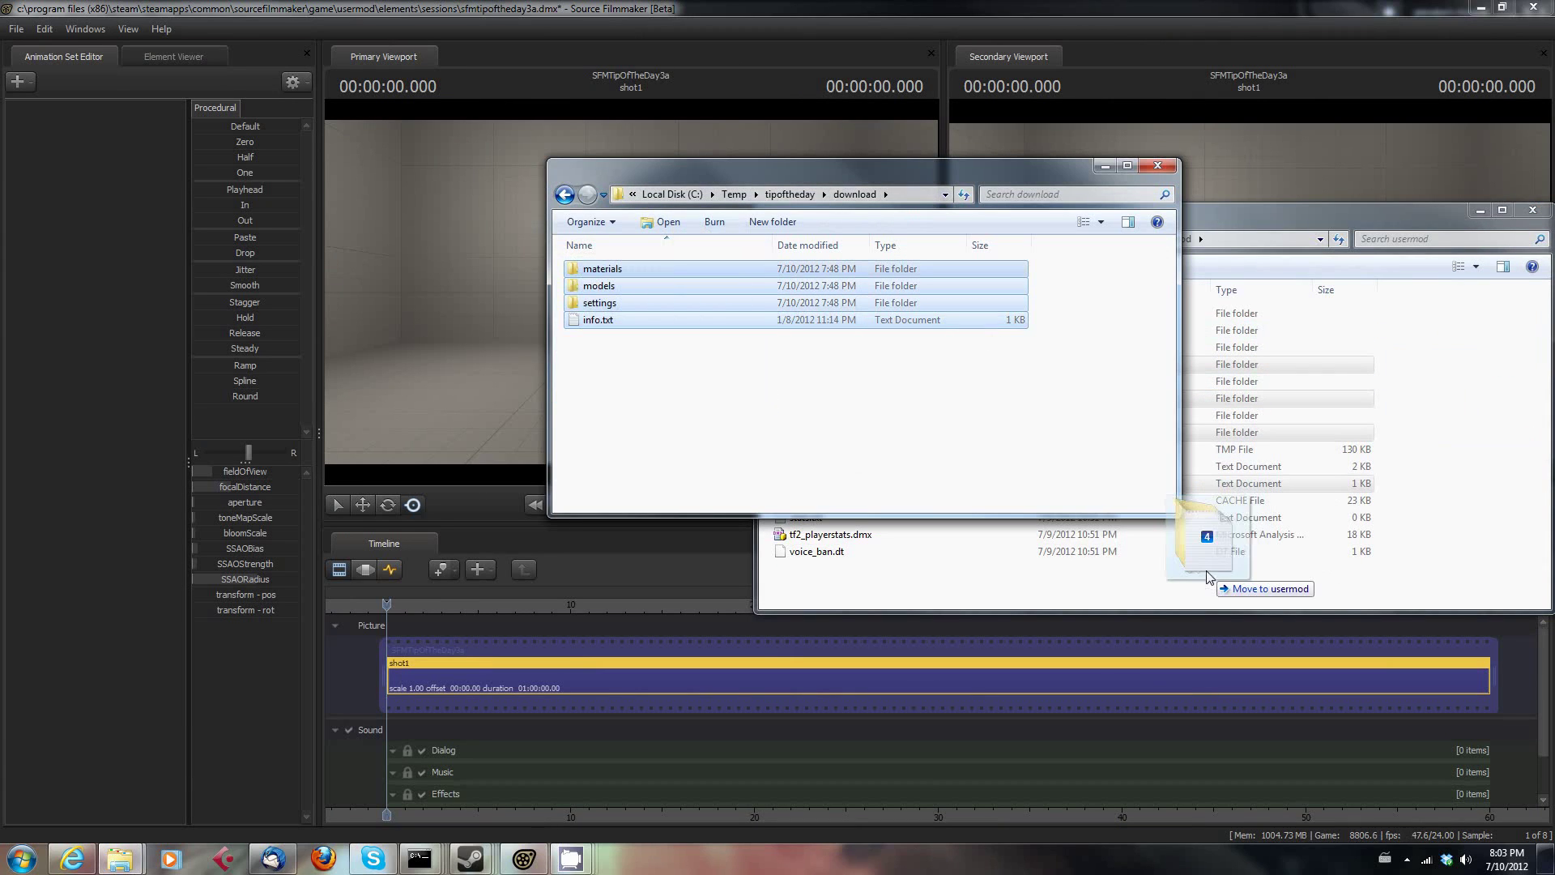
{"action": "right_click_drag", "start_coordinate": [1492, 353], "coordinate": [1205, 583]}
{"action": "left_click", "coordinate": [1236, 604]}
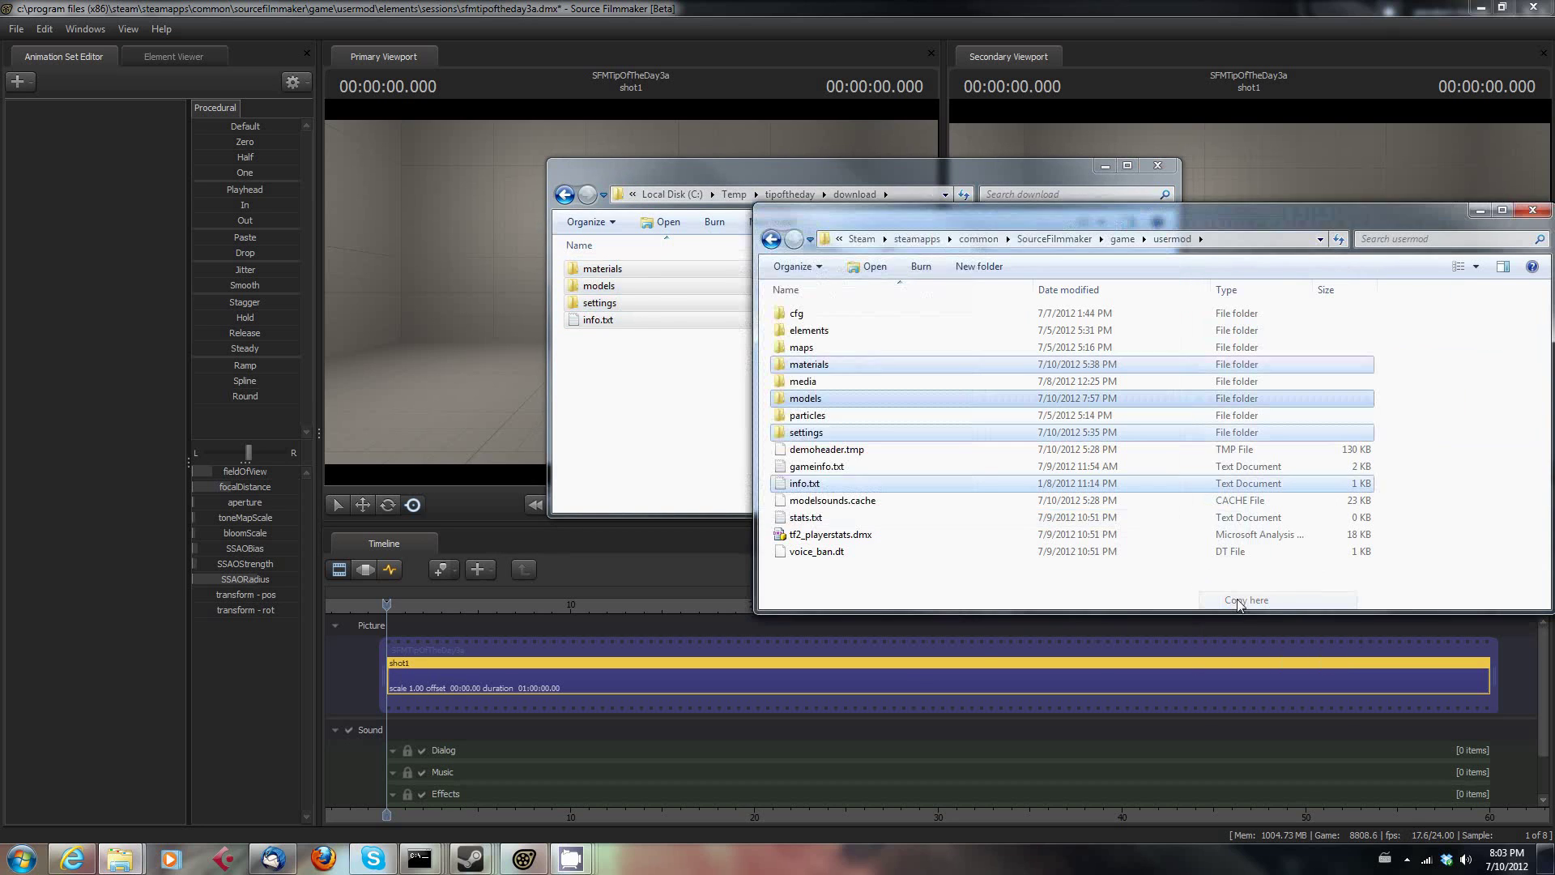
Merge the conflicting folders and replace duplicate files for all conflicts.
{"action": "left_click", "coordinate": [635, 623]}
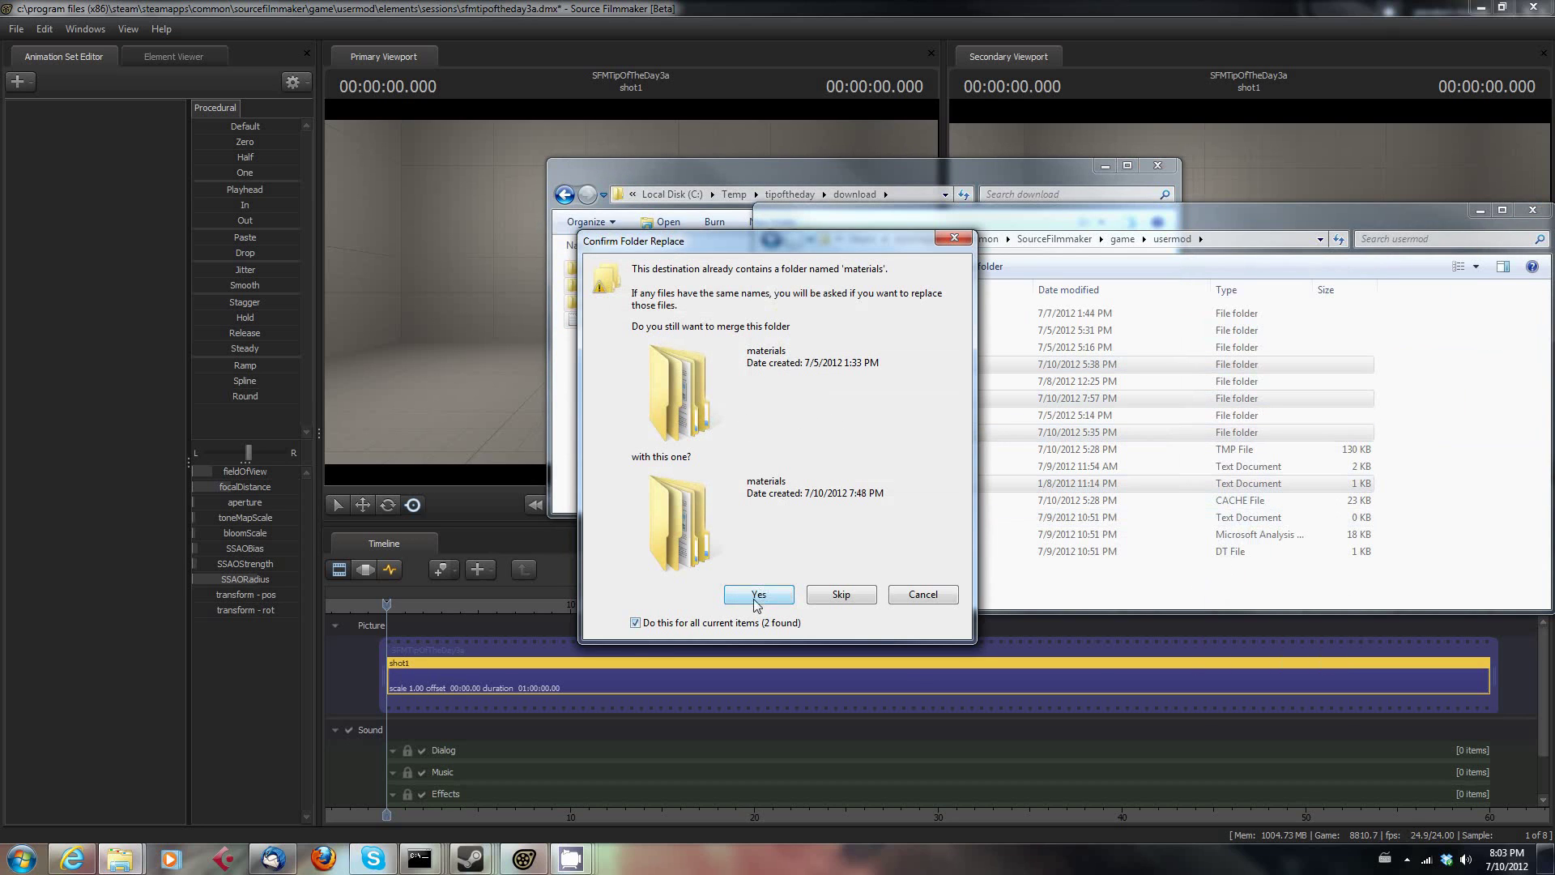
{"action": "left_click", "coordinate": [758, 595]}
{"action": "left_click", "coordinate": [614, 612]}
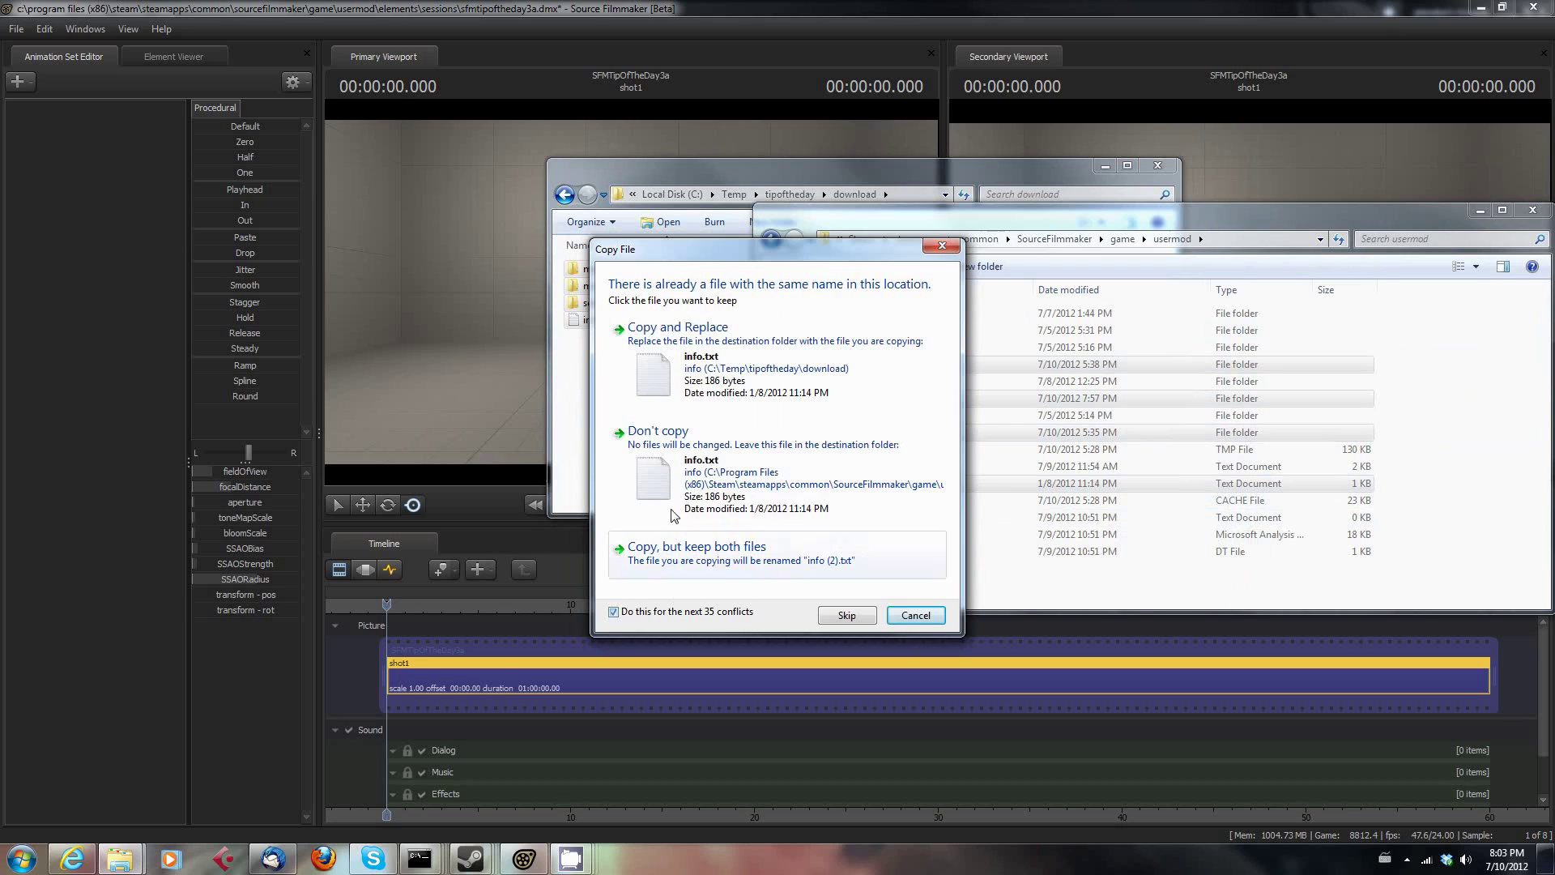
{"action": "left_click", "coordinate": [677, 327]}
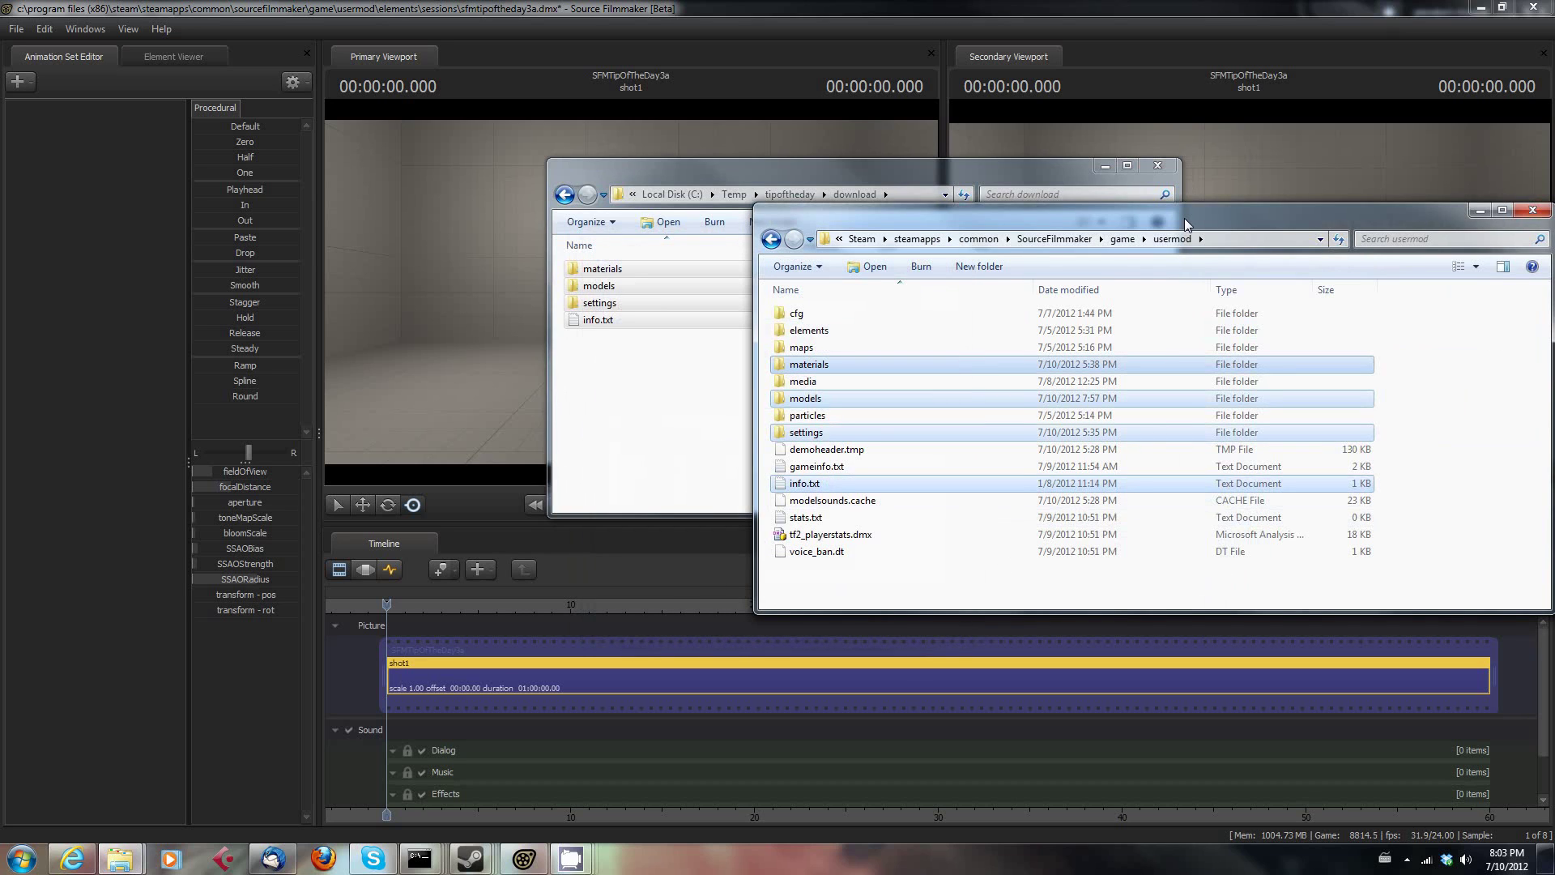
Set the Explorer windows aside and tilt camera1 down onto the orange floor disc.
{"action": "left_click_drag", "start_coordinate": [1188, 223], "coordinate": [958, 215]}
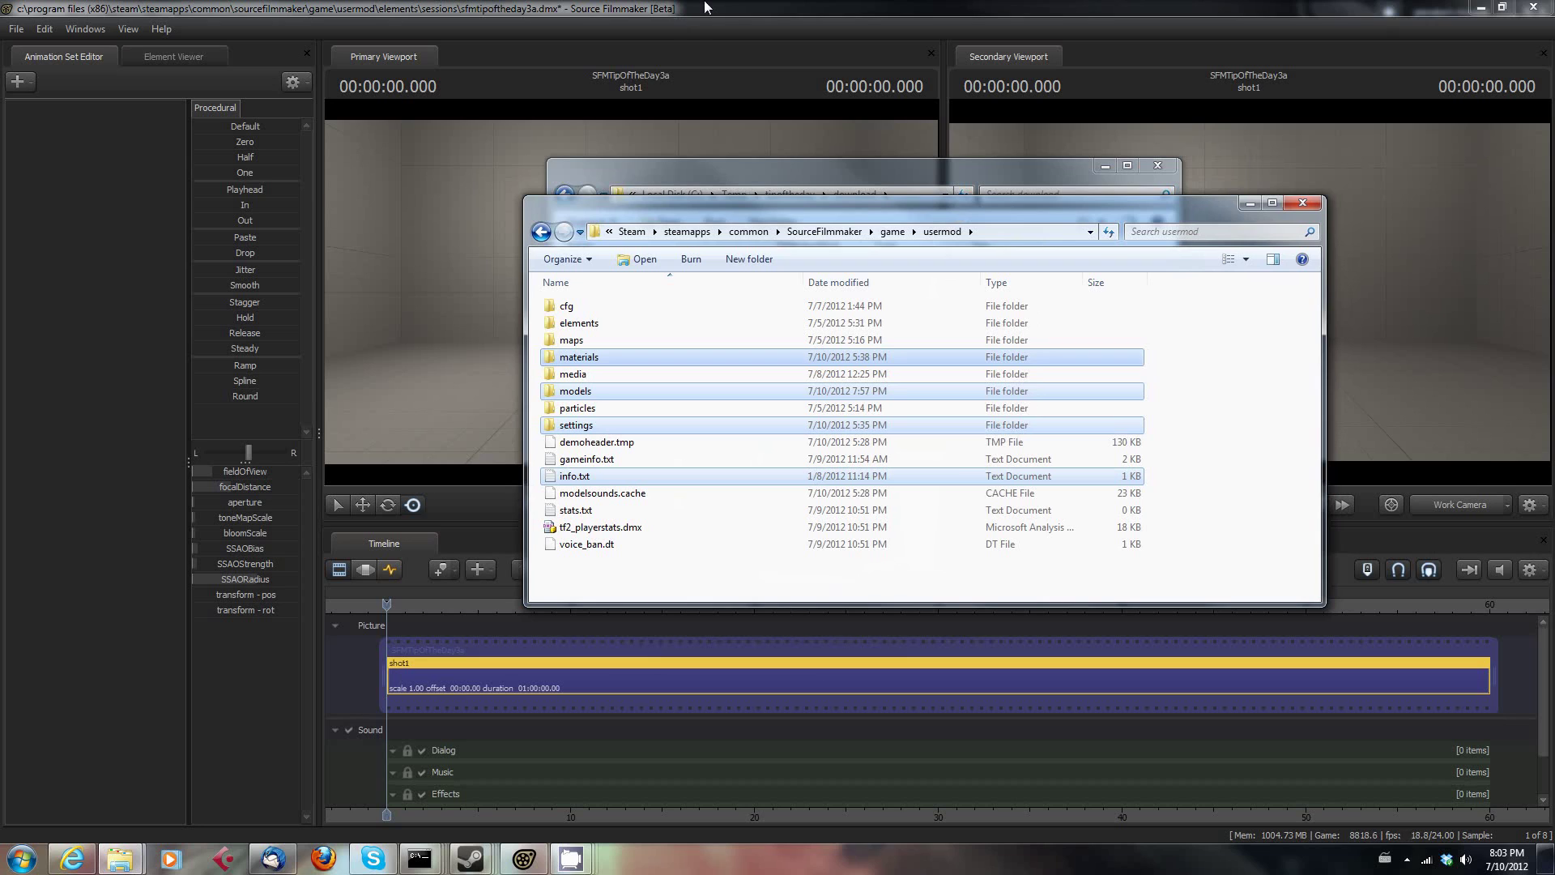
{"action": "left_click", "coordinate": [704, 9]}
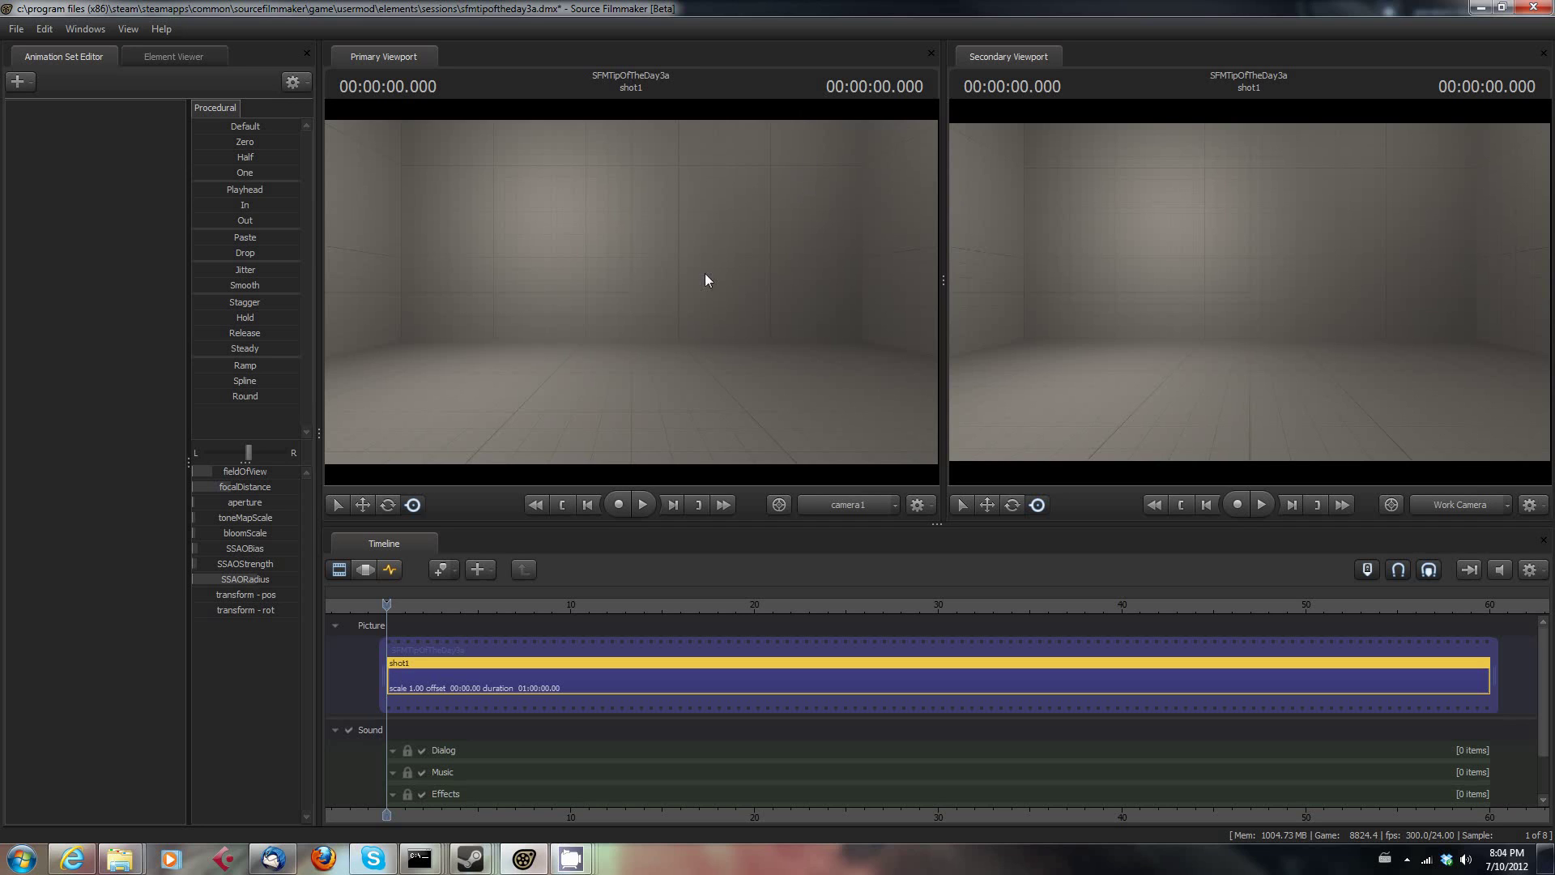
{"action": "left_click_drag", "start_coordinate": [705, 281], "coordinate": [705, 402]}
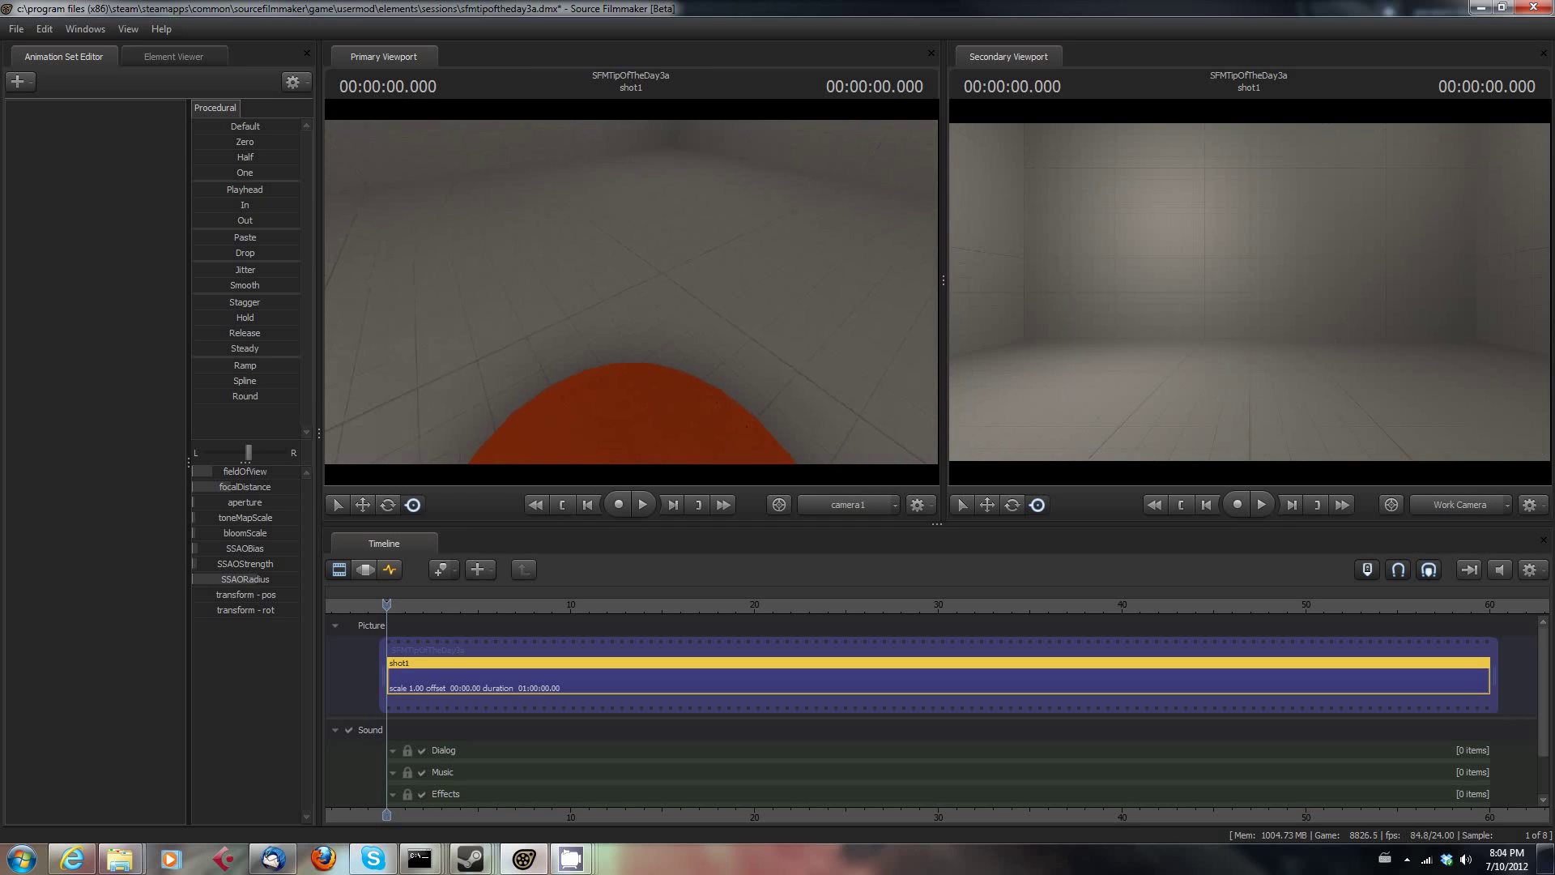
{"action": "mouse_move", "coordinate": [632, 292]}
{"action": "left_mouse_down"}
{"action": "mouse_move", "coordinate": [632, 243]}
{"action": "mouse_move", "coordinate": [632, 364]}
{"action": "left_mouse_up"}
{"action": "left_click_drag", "start_coordinate": [632, 293], "coordinate": [632, 317]}
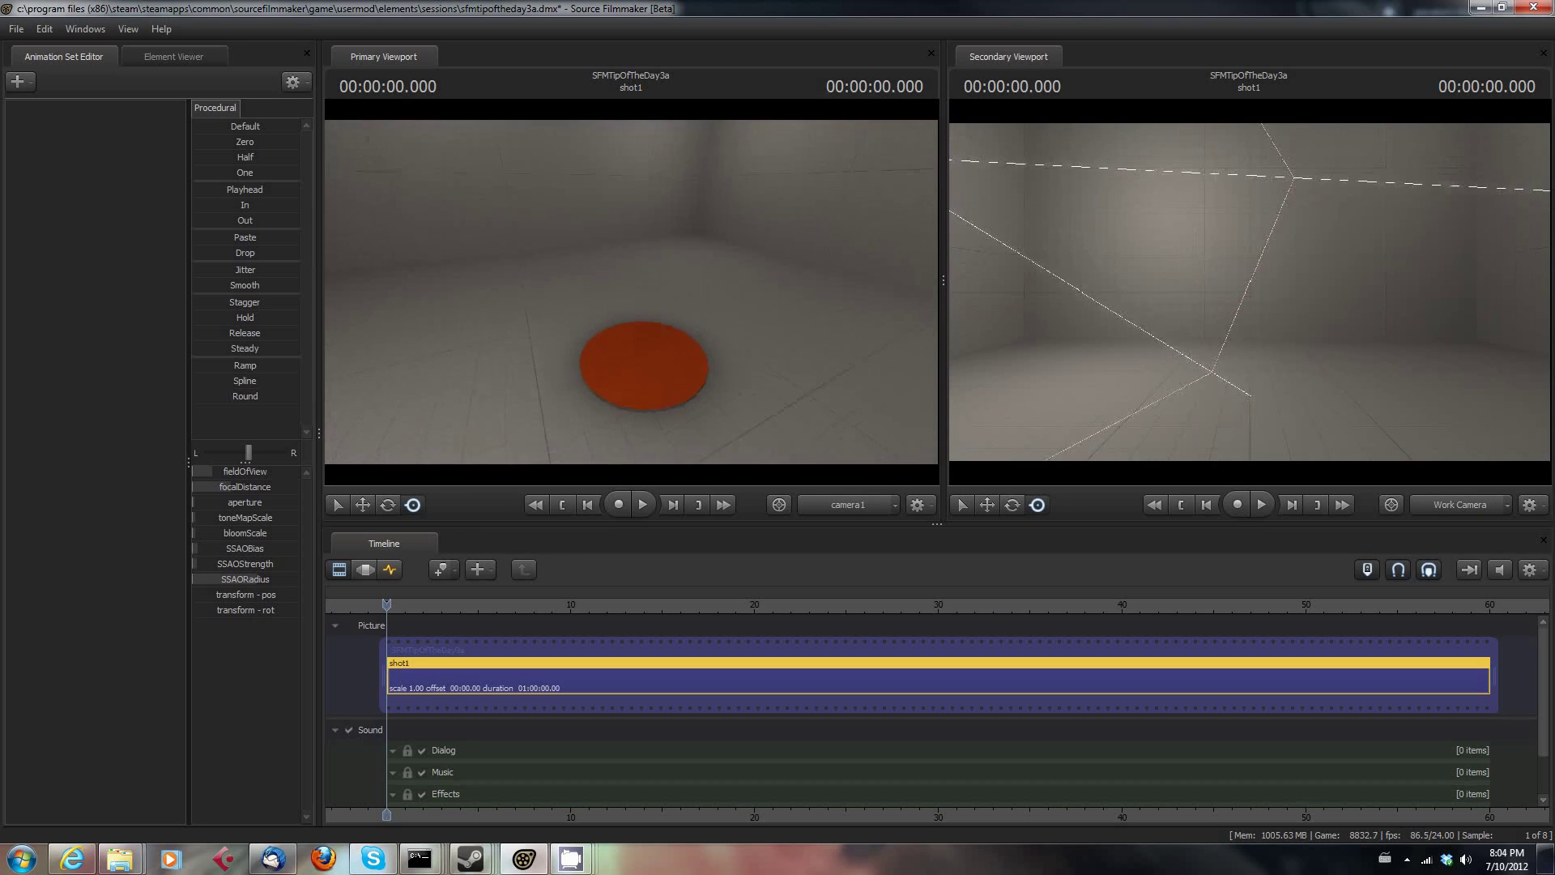
Create a new-model animation set from batman\slow_60s_v2.mdl, with the mod filter on usermod.
{"action": "left_click", "coordinate": [19, 81]}
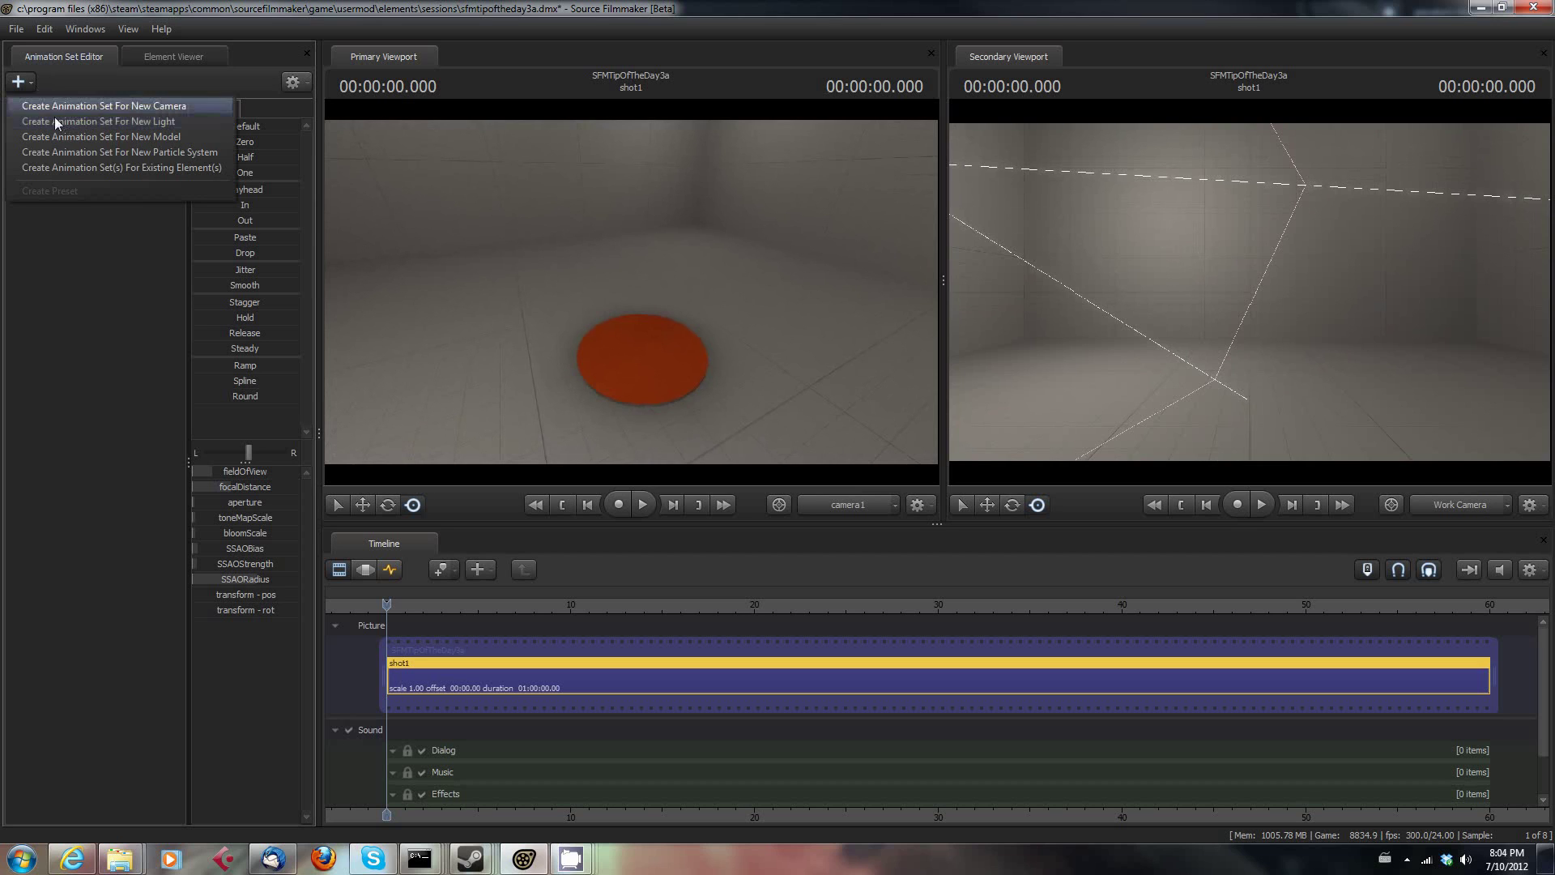
{"action": "left_click", "coordinate": [95, 142]}
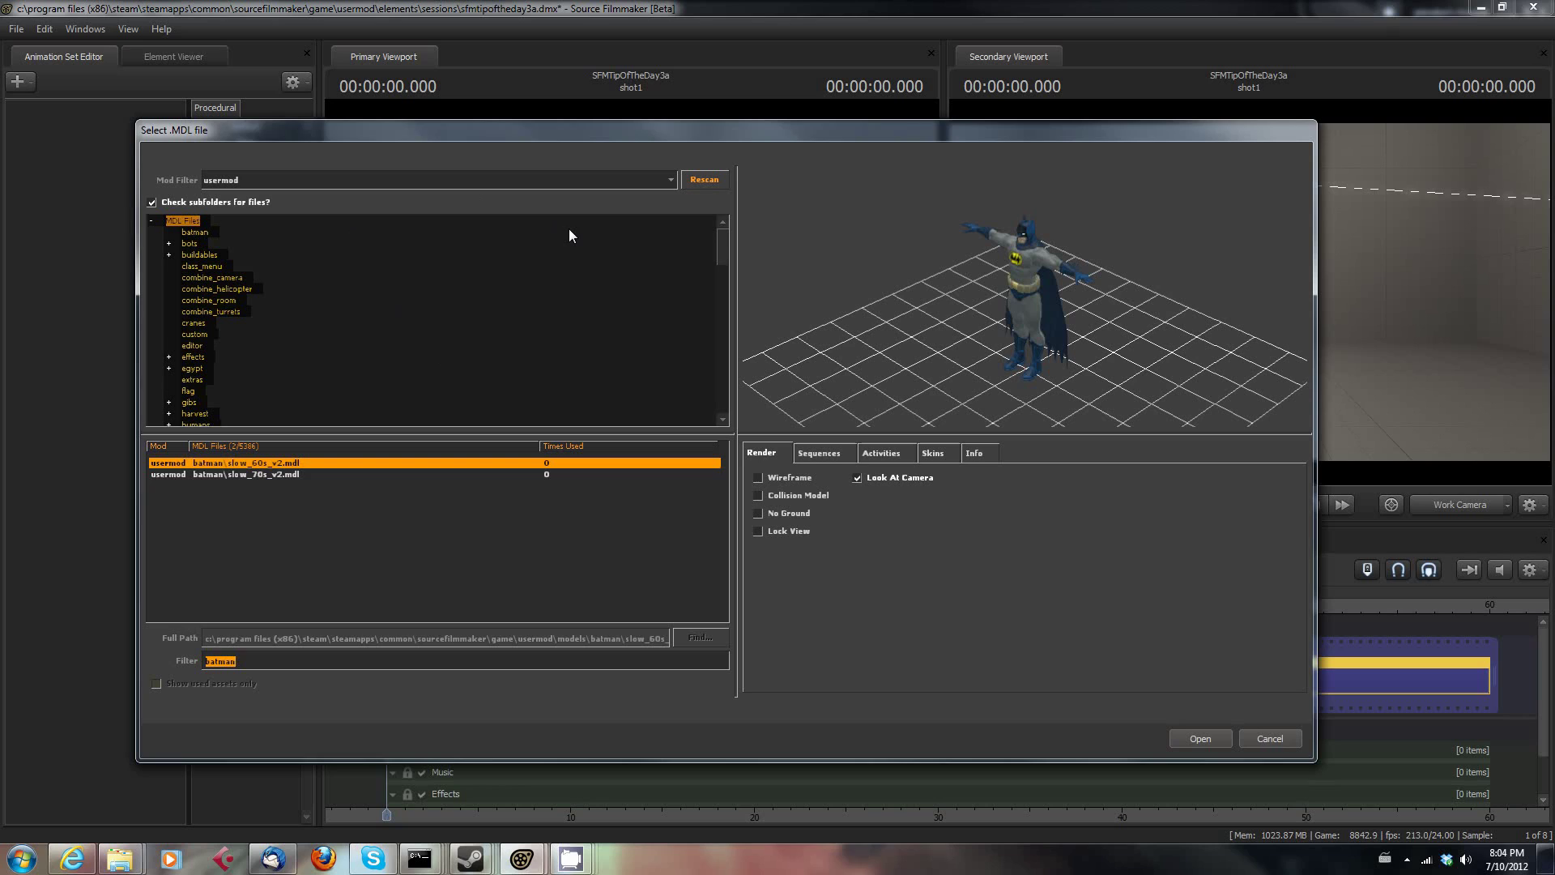
{"action": "left_click", "coordinate": [669, 182]}
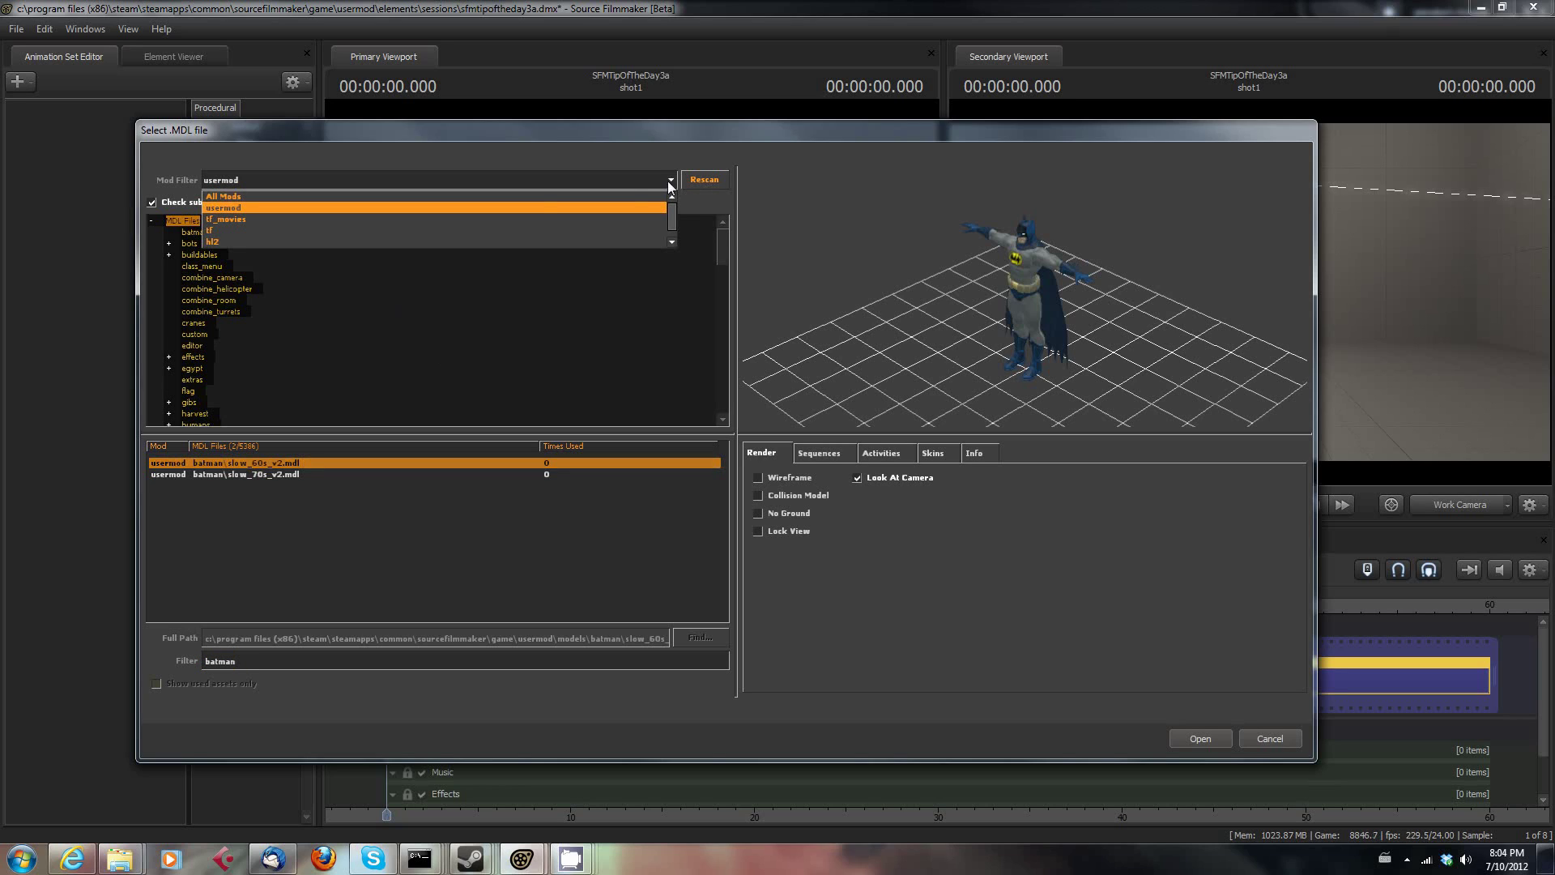
{"action": "left_click", "coordinate": [524, 199]}
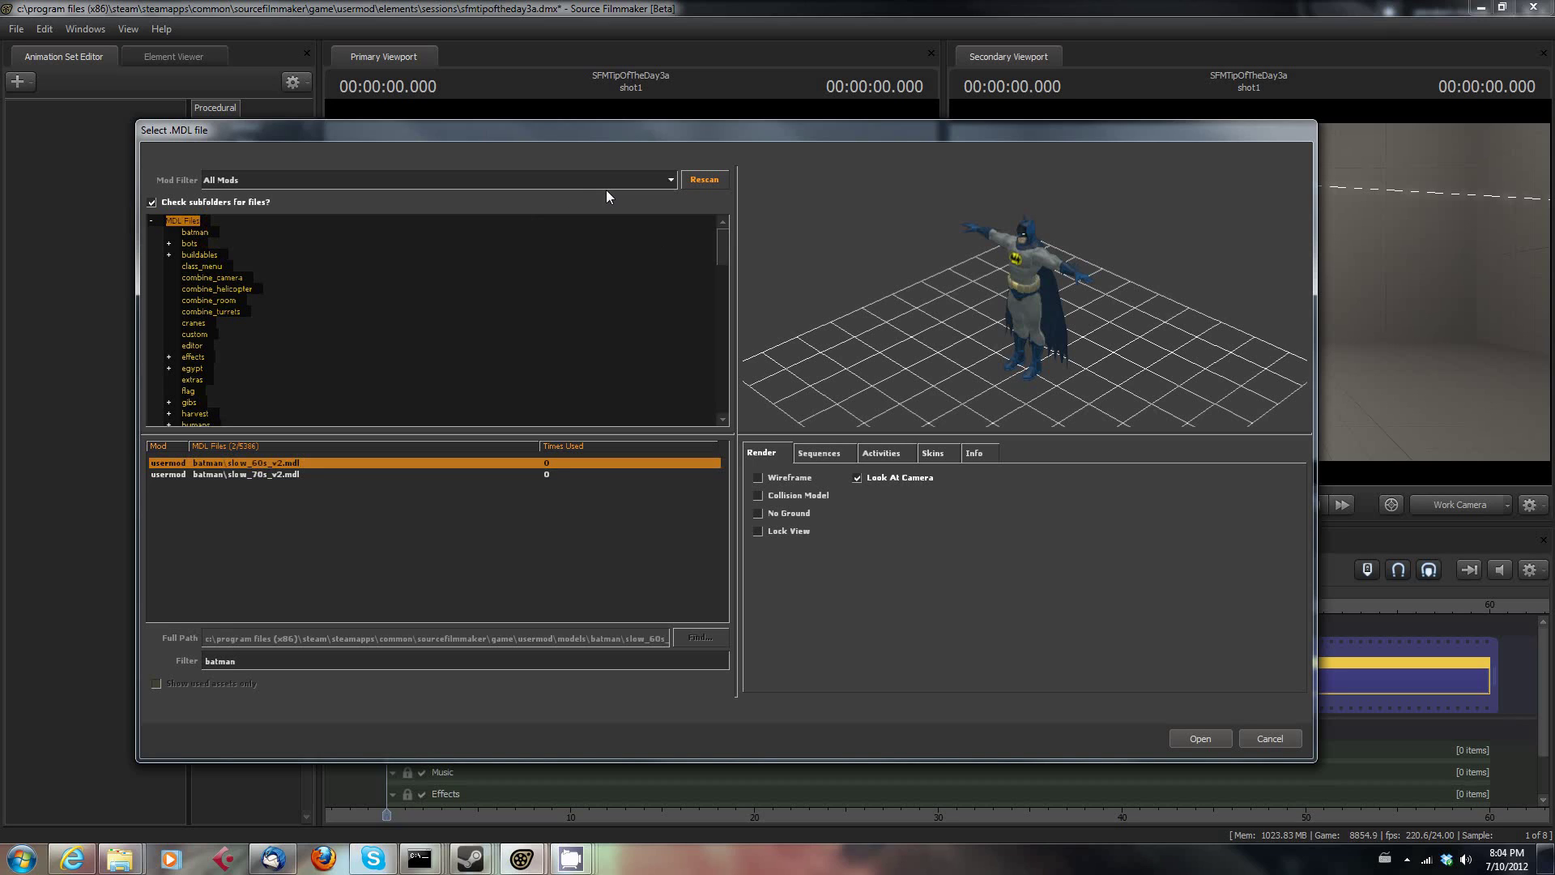
{"action": "left_click", "coordinate": [665, 179]}
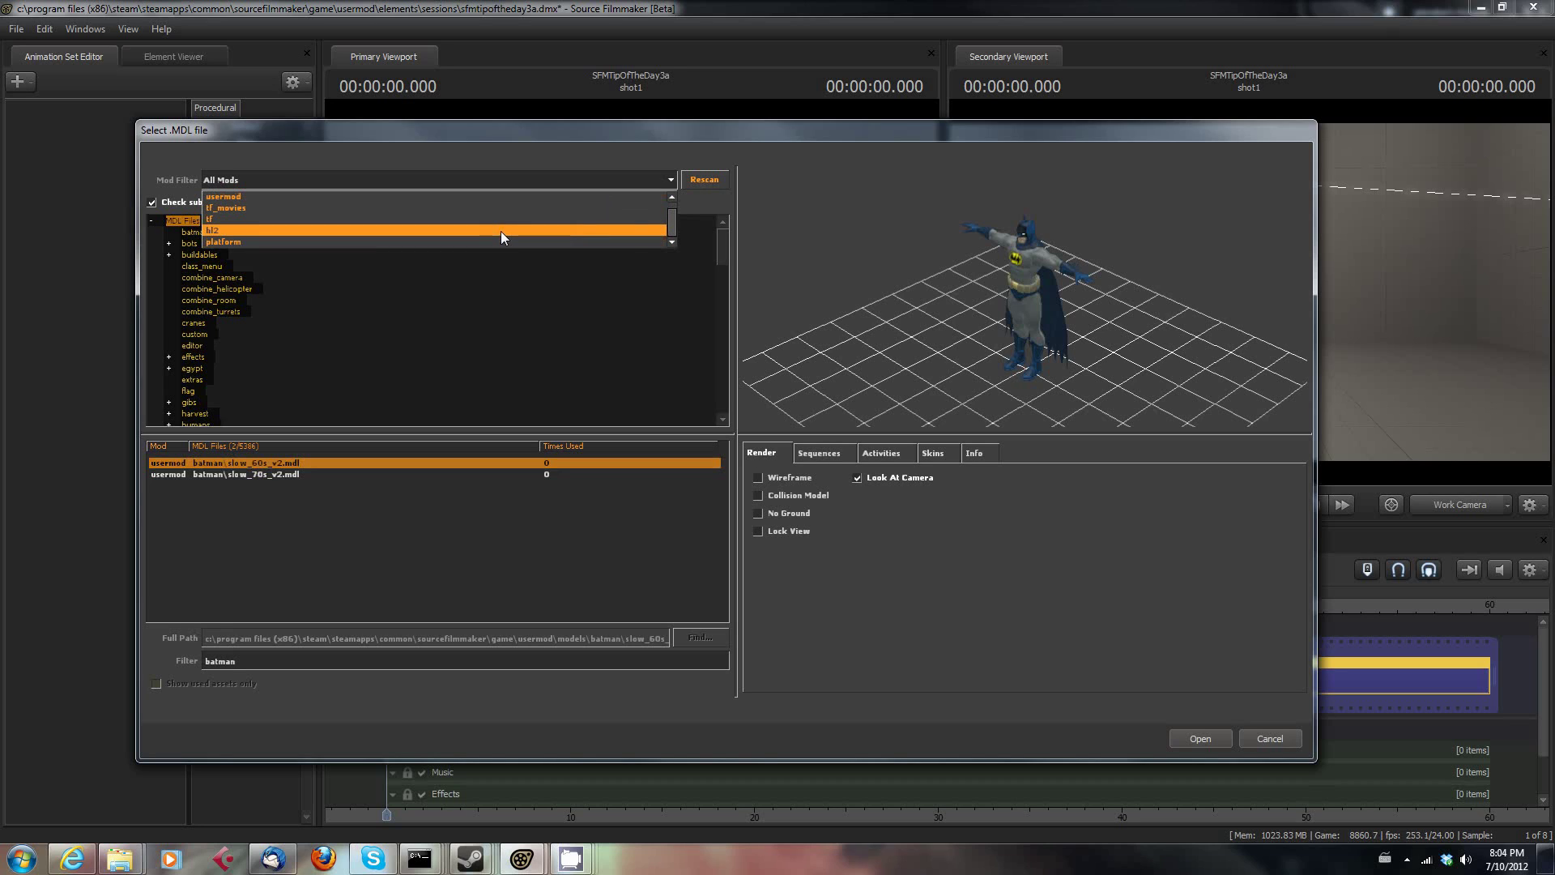
{"action": "scroll", "coordinate": [670, 242], "scroll_direction": "up", "scroll_amount": 1}
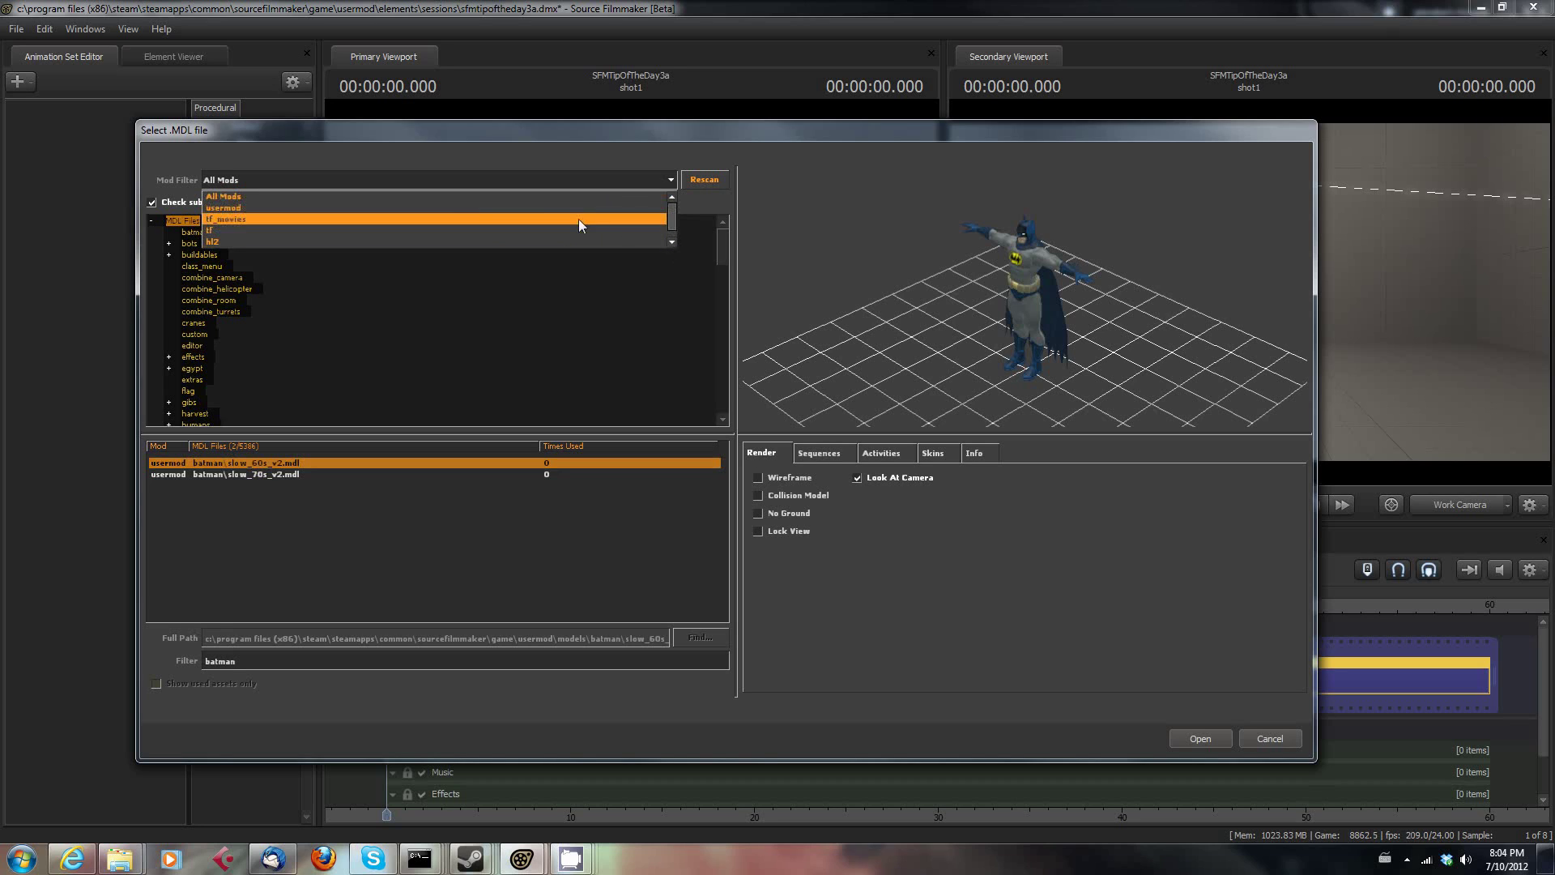
{"action": "left_click", "coordinate": [450, 208]}
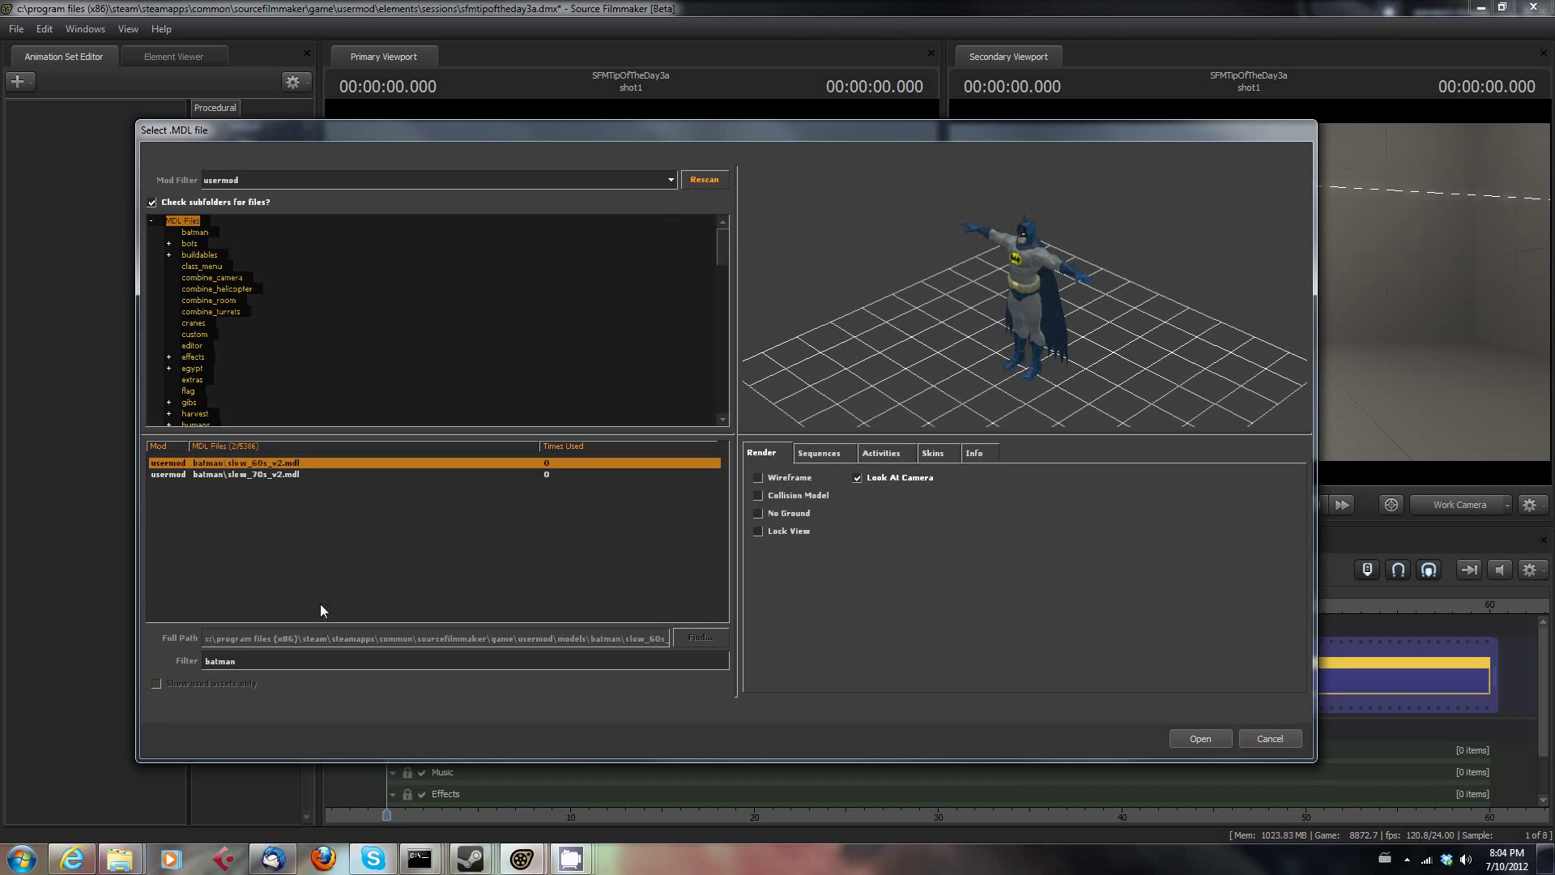
{"action": "left_click", "coordinate": [267, 475]}
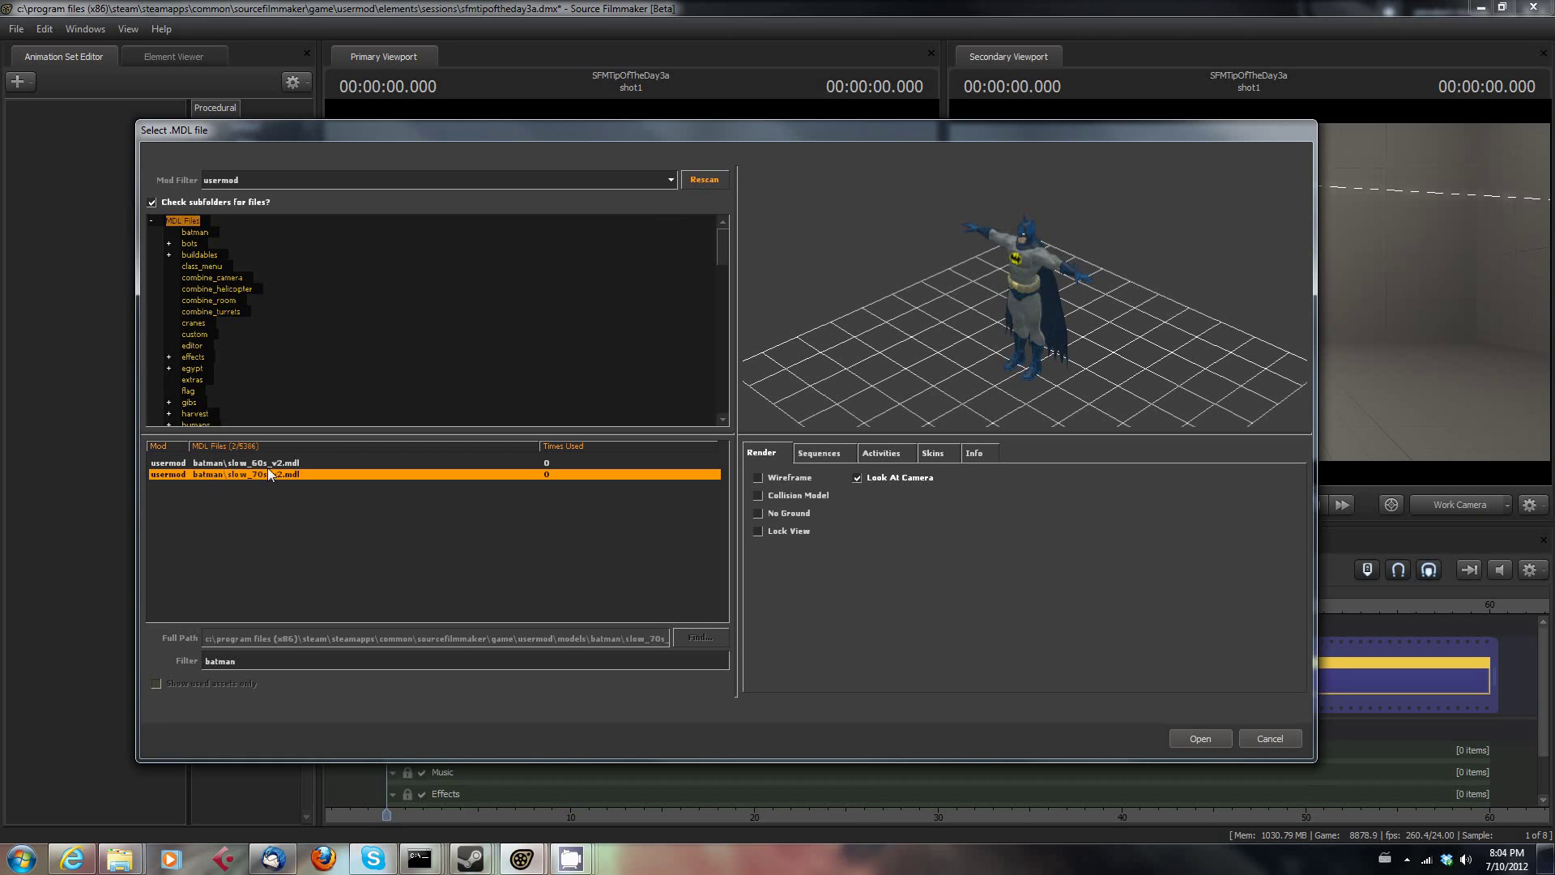
{"action": "left_click", "coordinate": [274, 463]}
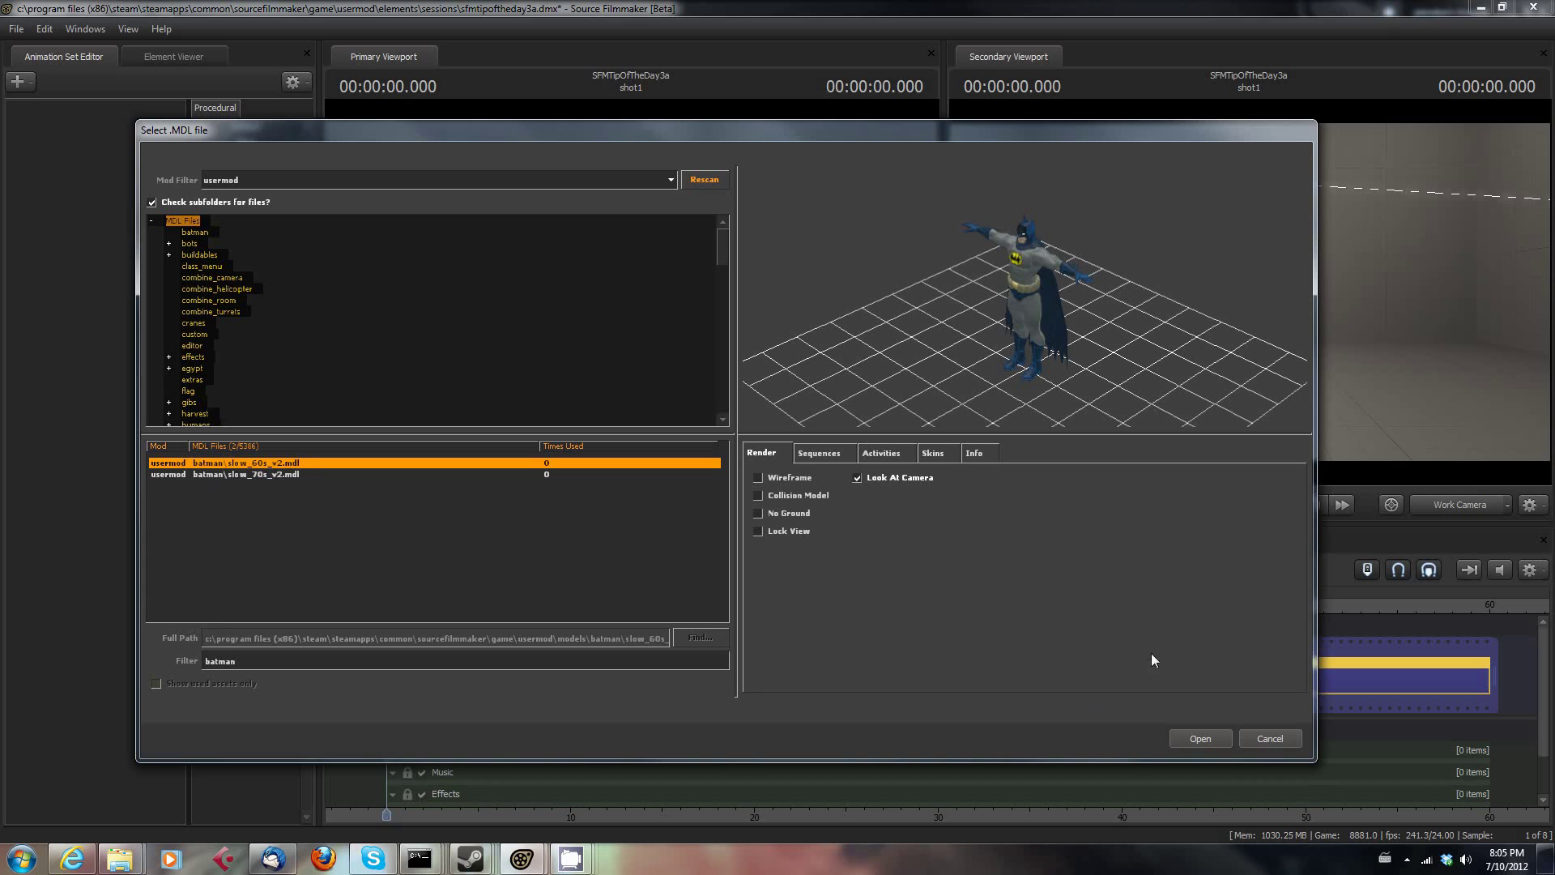
{"action": "left_click", "coordinate": [1200, 738]}
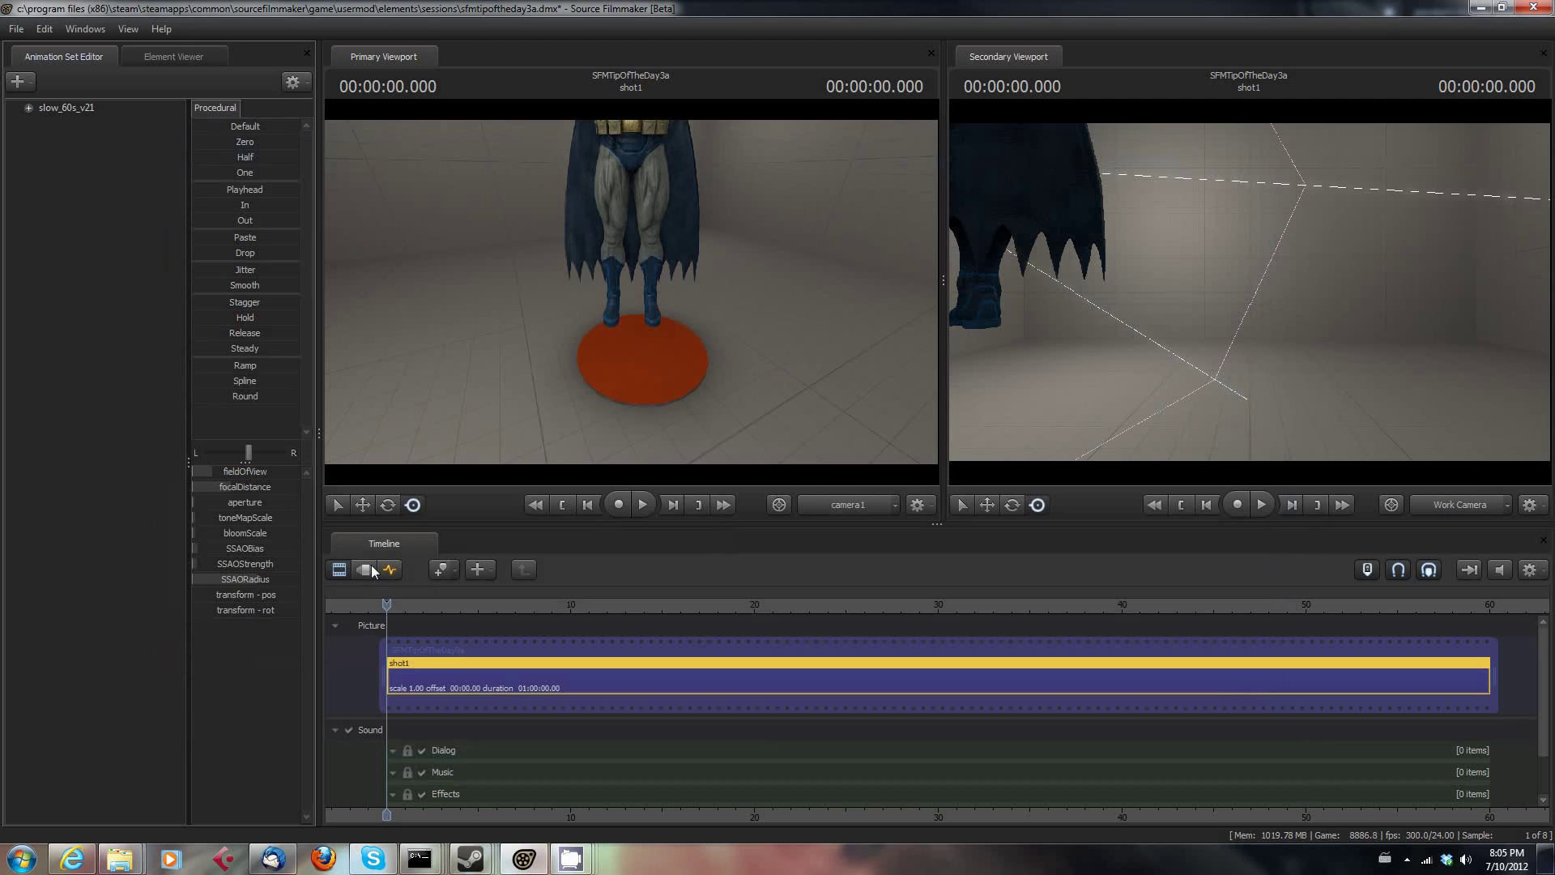
Open the Motion Editor with F3, select slow_60s_v21 and frame Batman's T-pose closely.
{"action": "key", "text": "F3"}
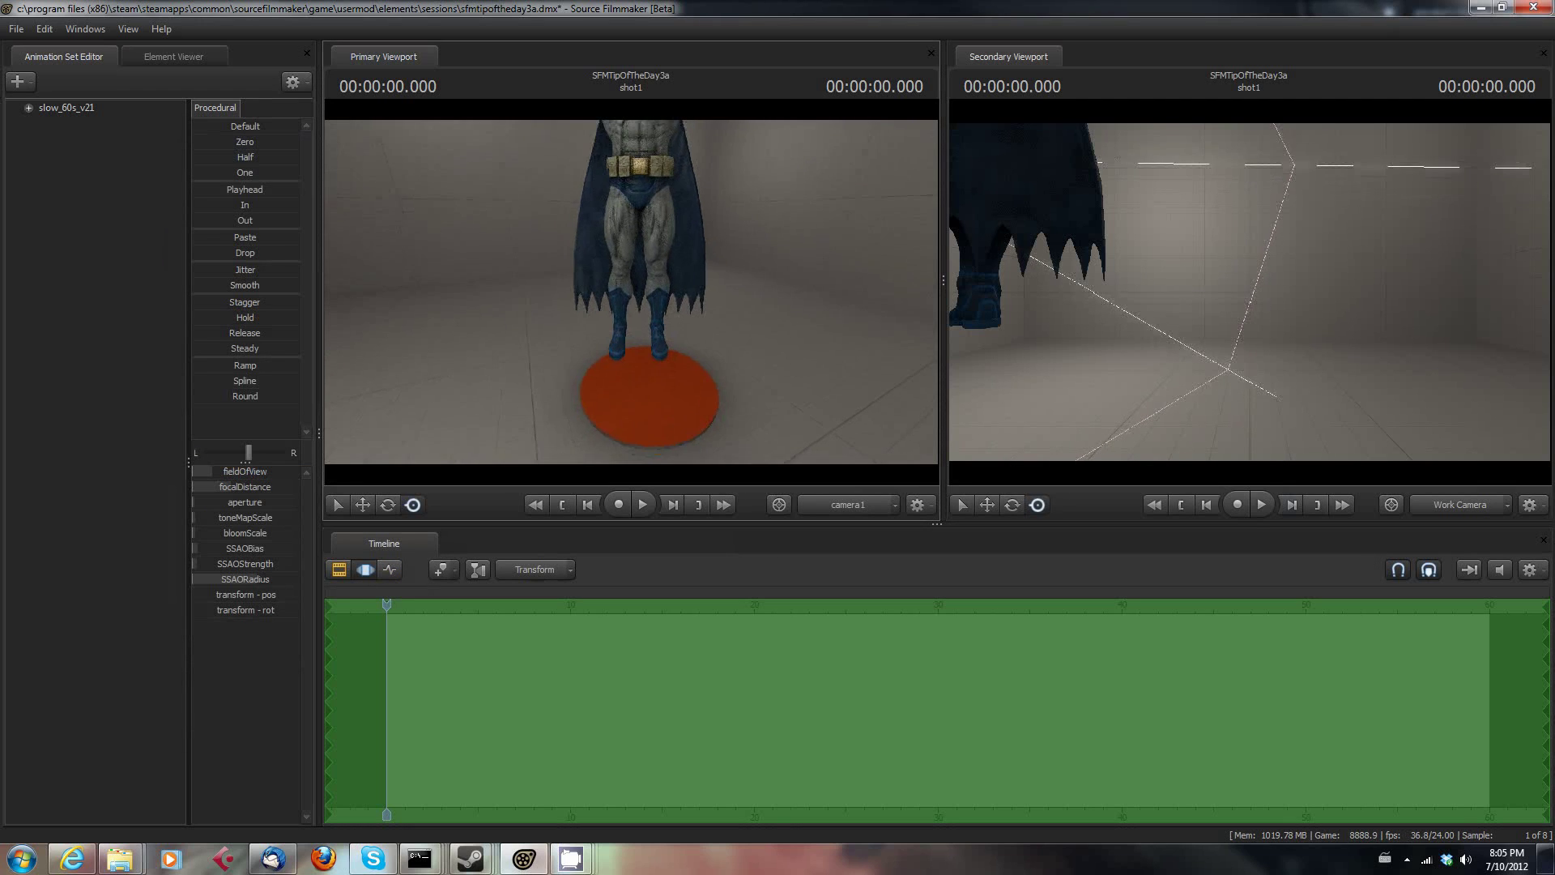
{"action": "left_click_drag", "start_coordinate": [636, 316], "coordinate": [637, 301]}
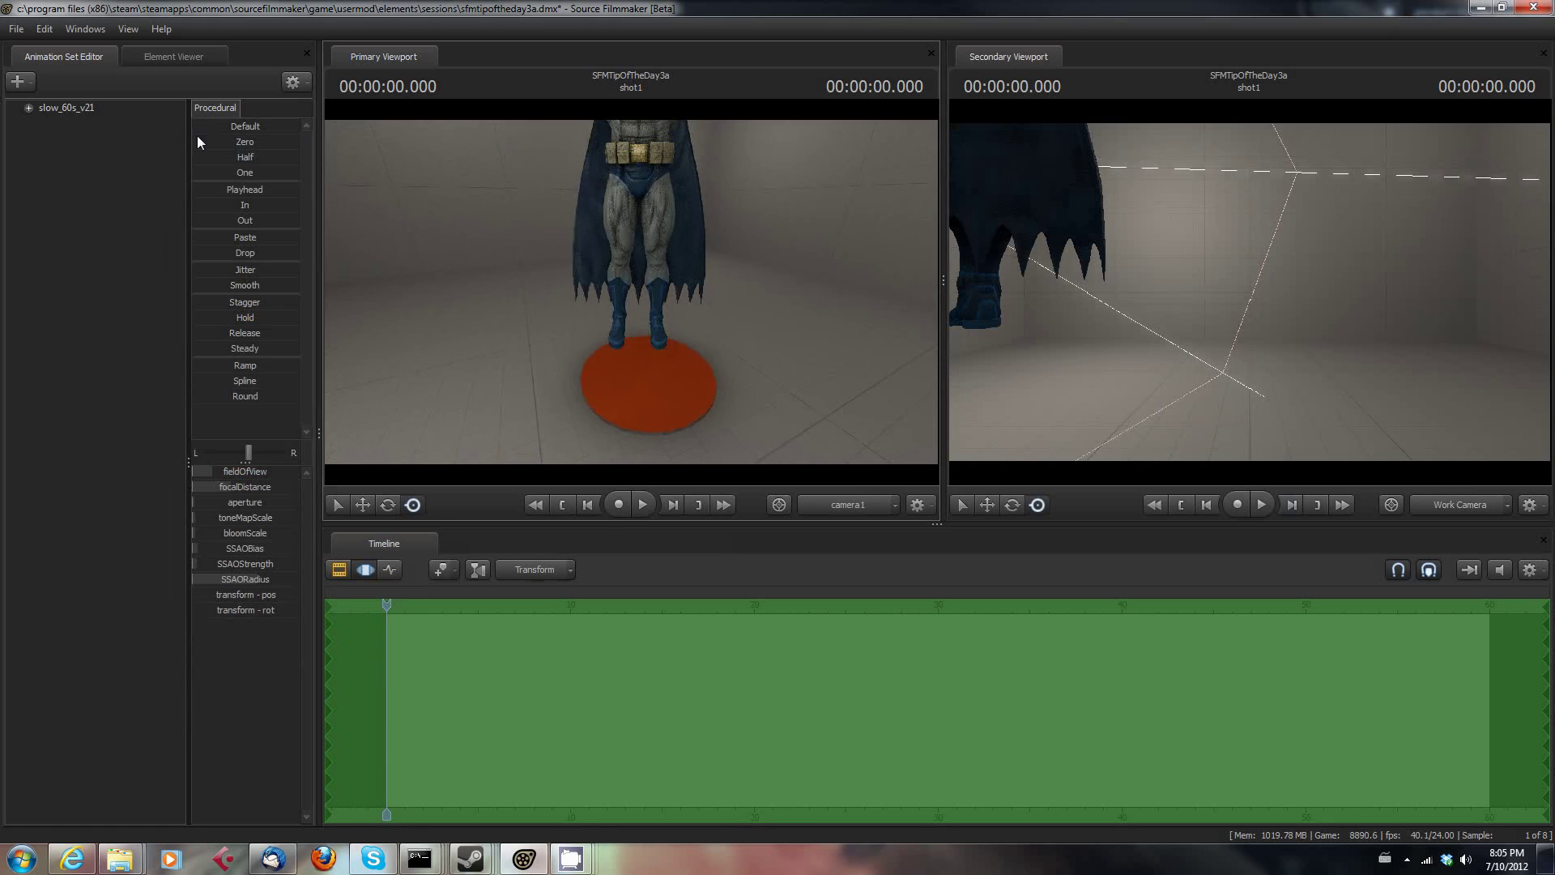
{"action": "left_click", "coordinate": [66, 107]}
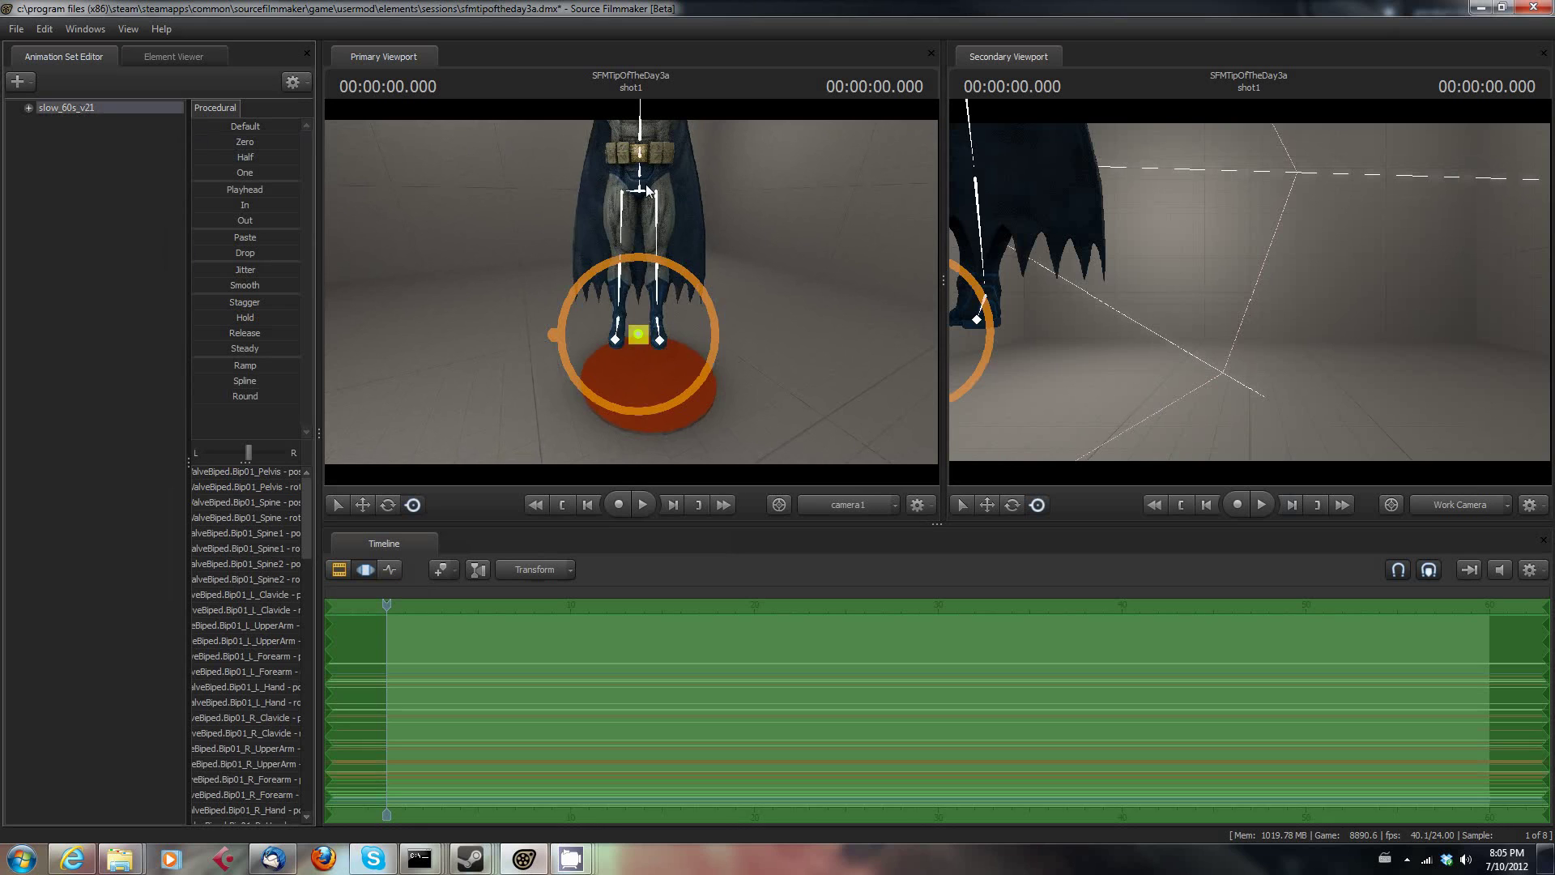
{"action": "left_click", "coordinate": [639, 344]}
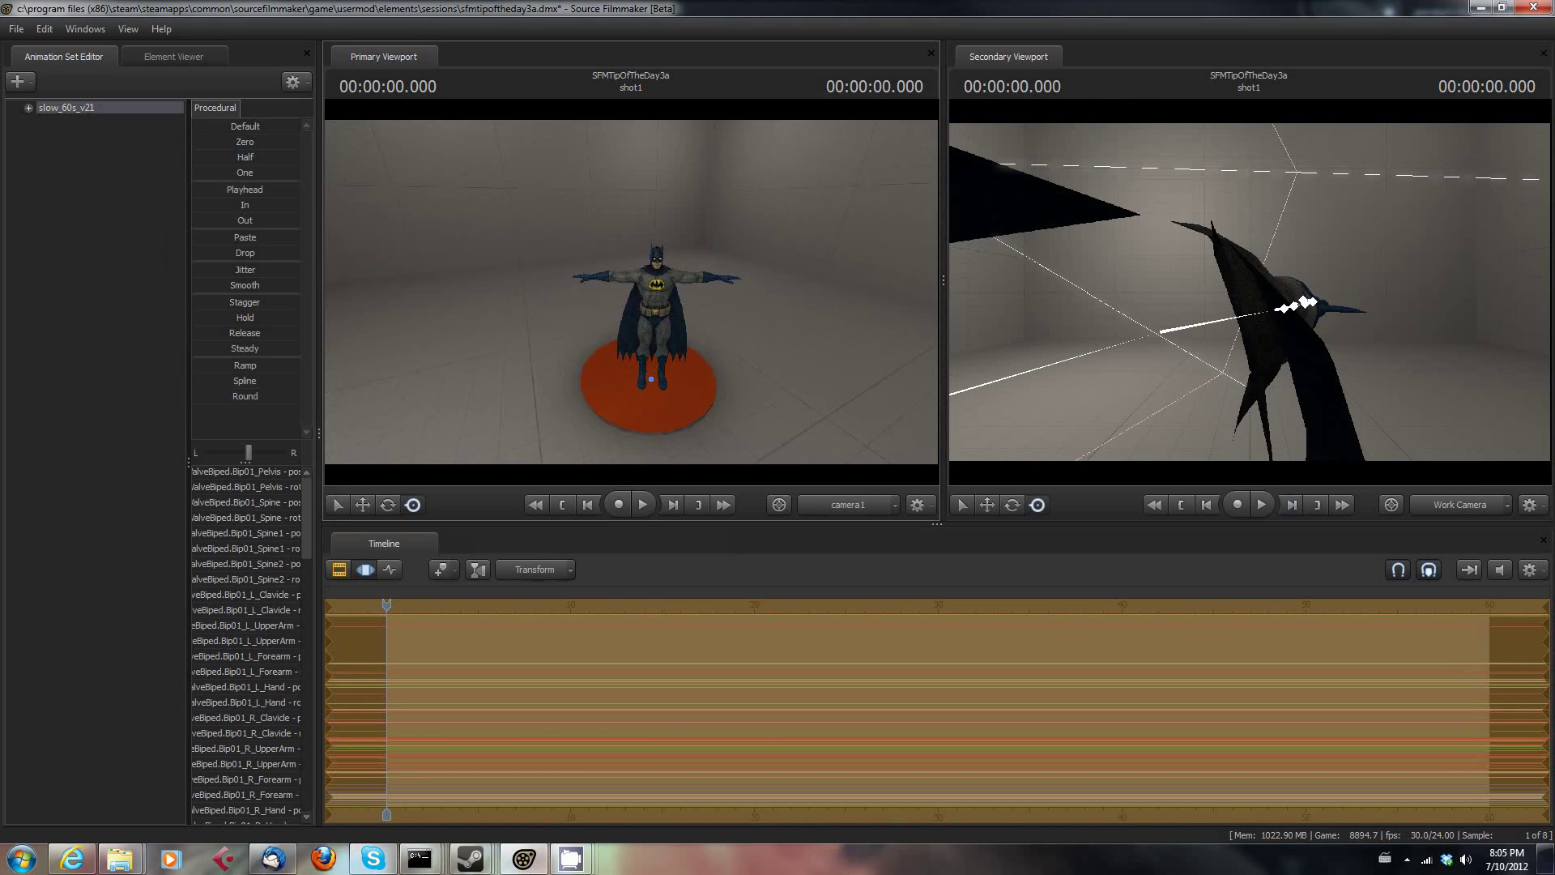
{"action": "left_click", "coordinate": [816, 322]}
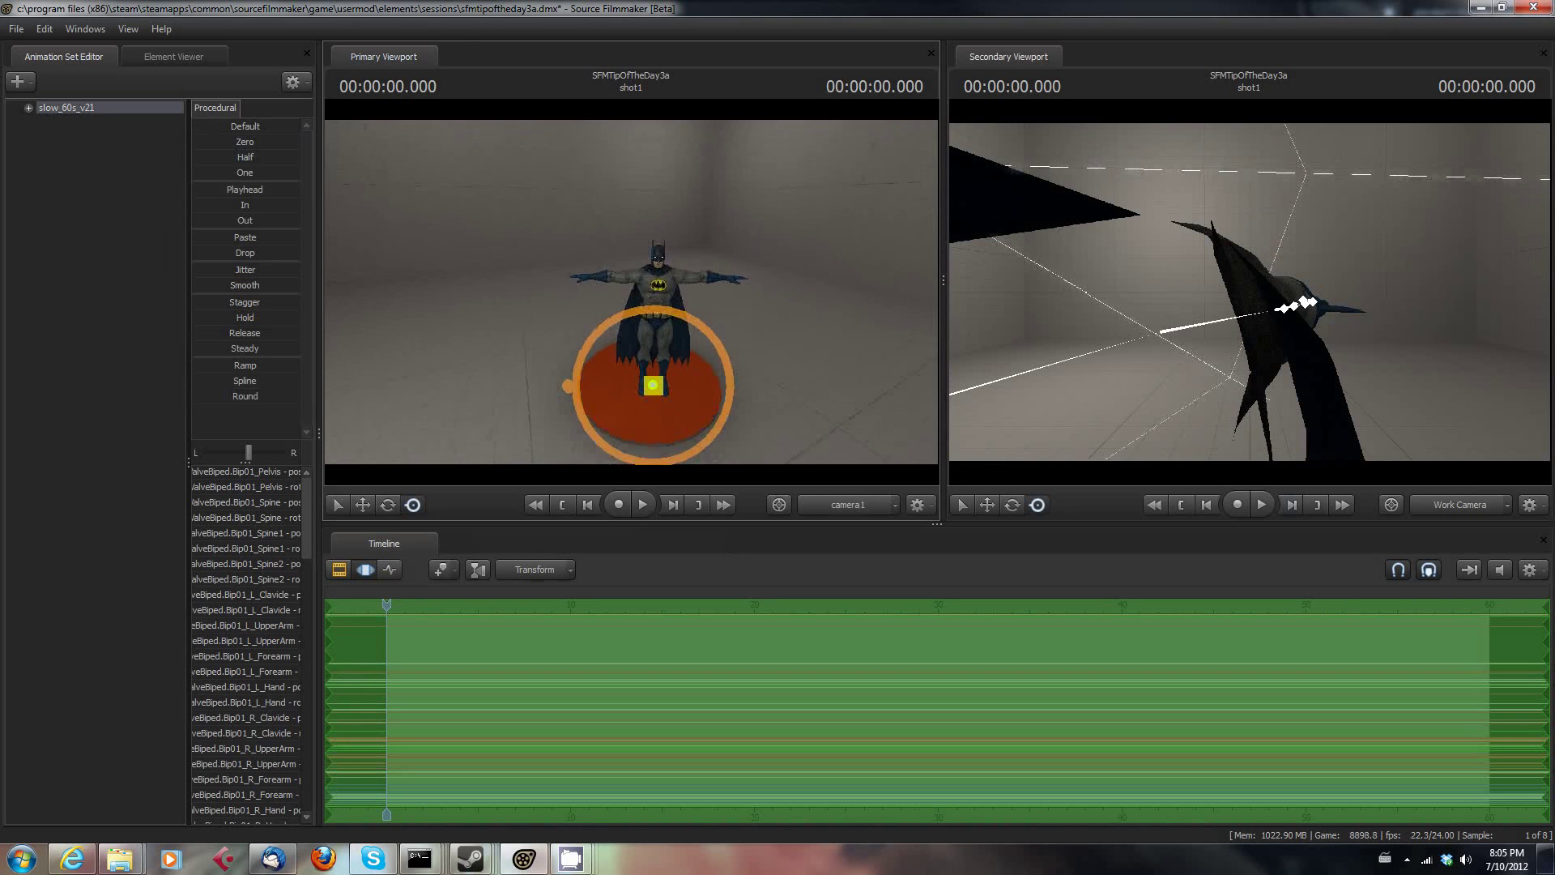
{"action": "scroll", "coordinate": [631, 292], "scroll_direction": "up", "scroll_amount": 5}
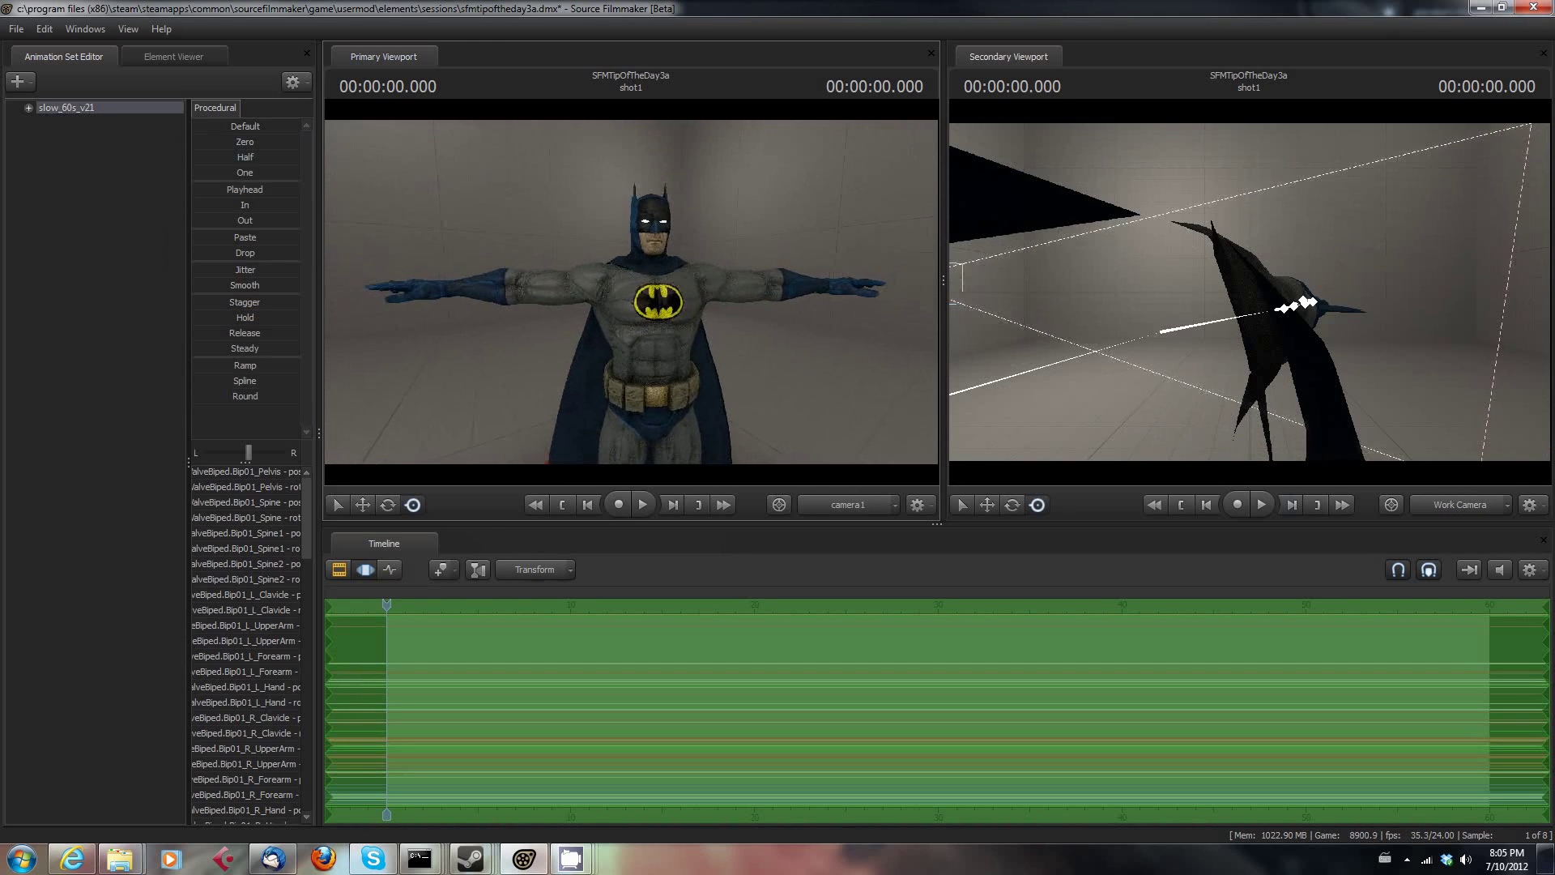
{"action": "scroll", "coordinate": [479, 250], "scroll_direction": "down", "scroll_amount": 3}
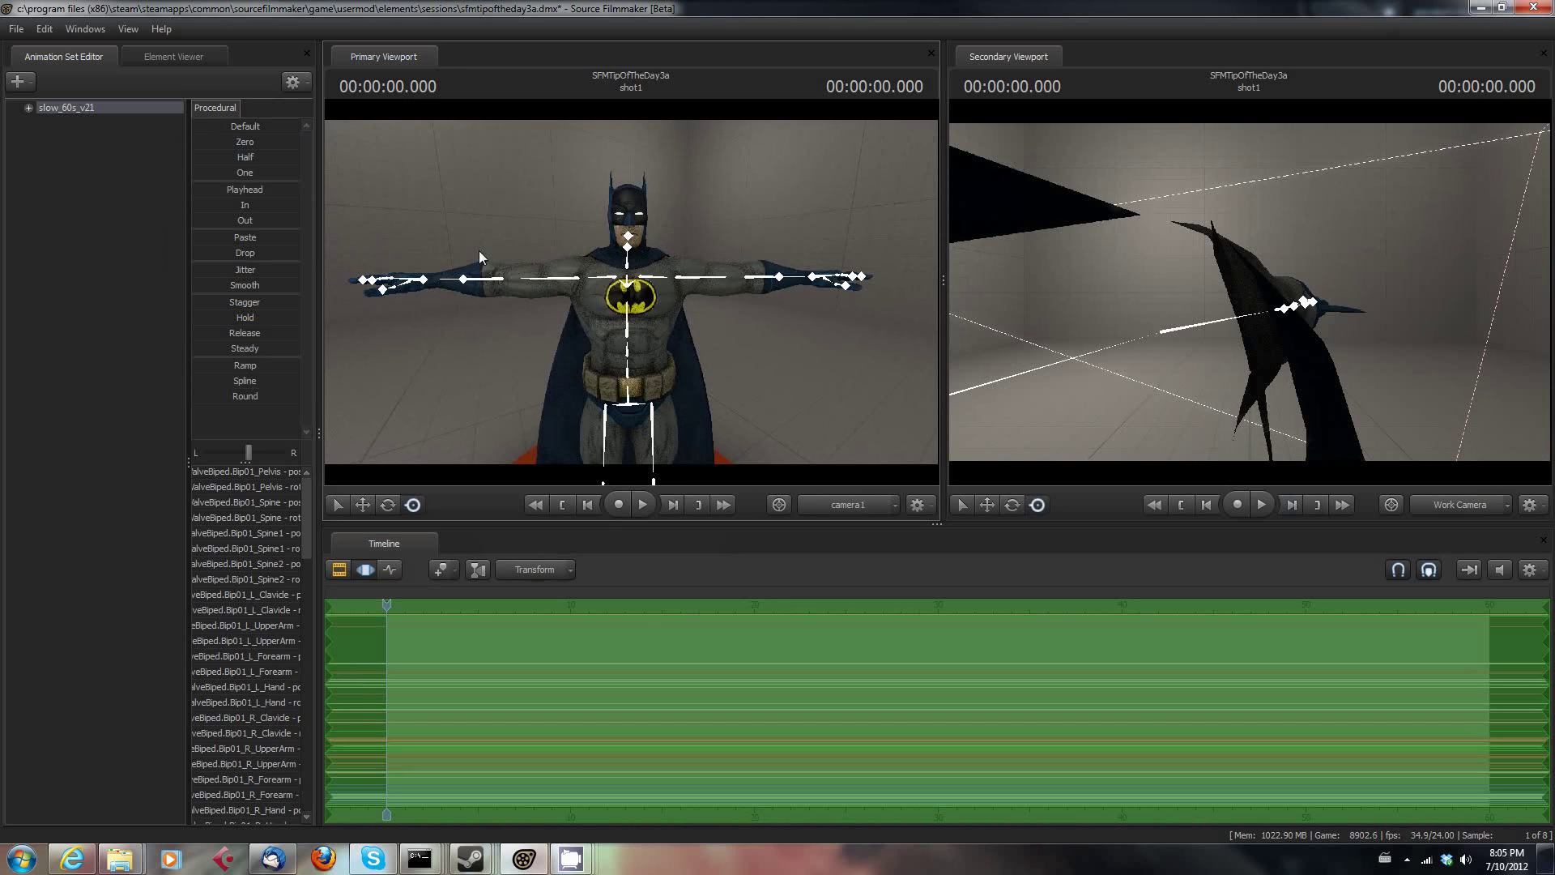
Choose the reload_pistol sequence through Import > Animation on Batman's animation set.
{"action": "right_click", "coordinate": [55, 107]}
{"action": "mouse_move", "coordinate": [83, 281]}
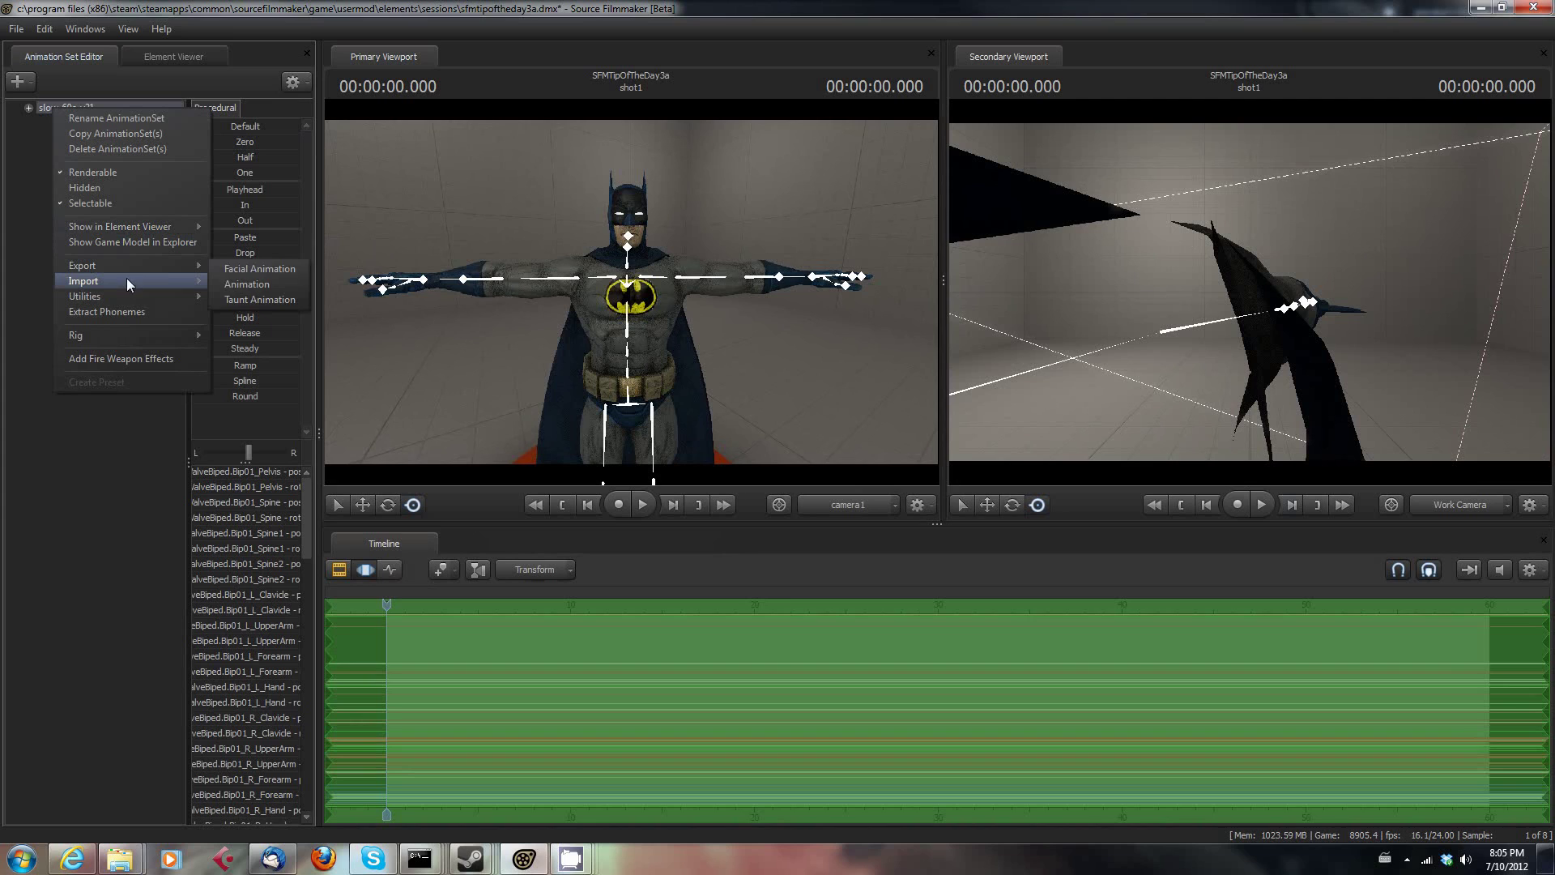
{"action": "left_click", "coordinate": [249, 305]}
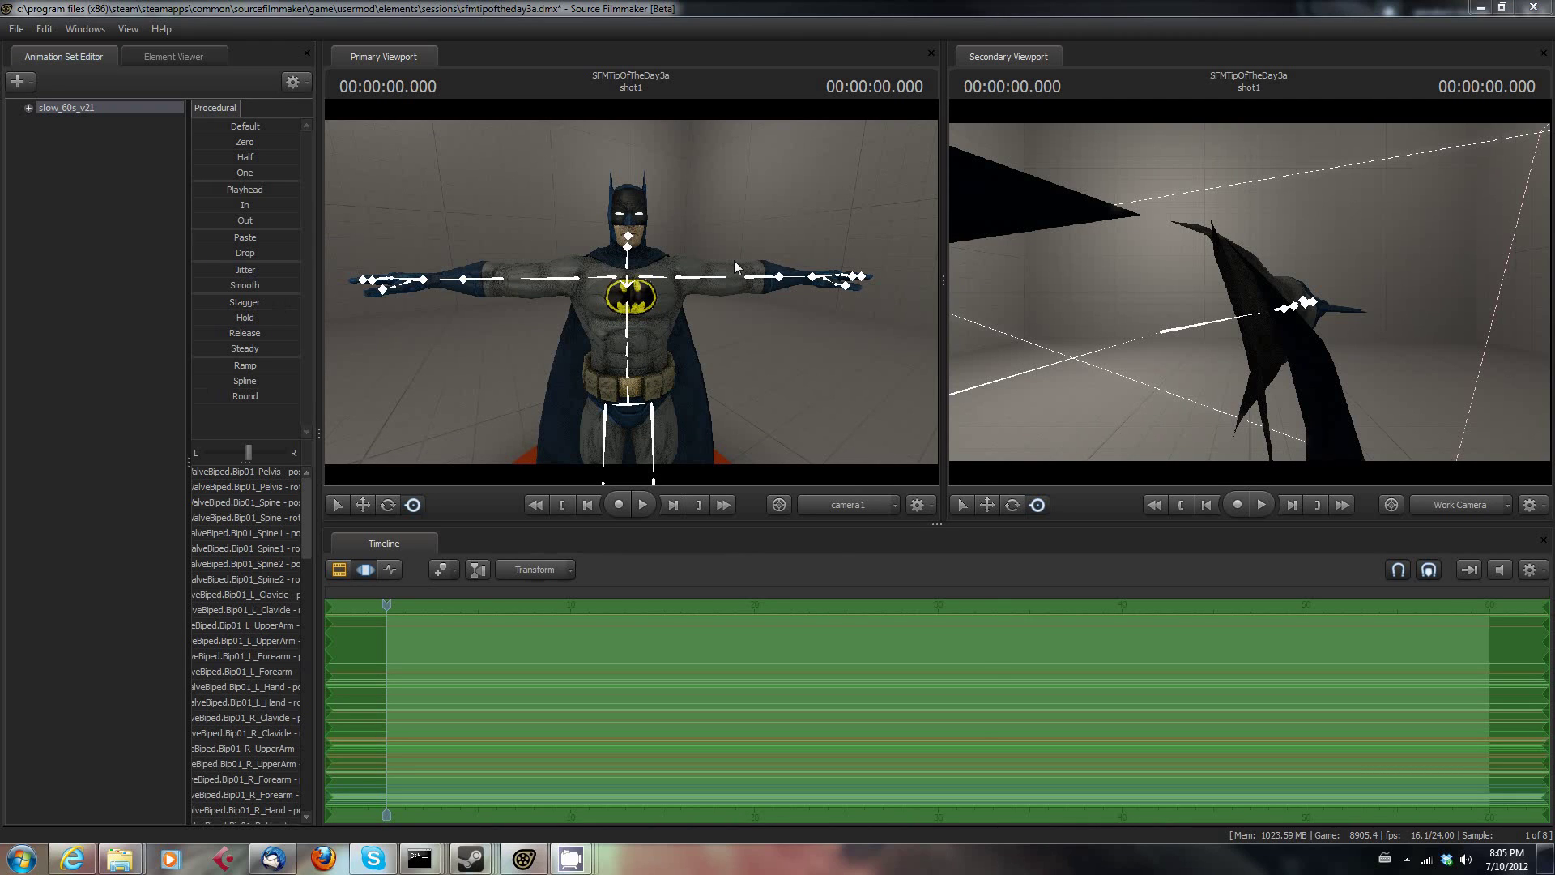
{"action": "left_click_drag", "start_coordinate": [790, 137], "coordinate": [981, 135]}
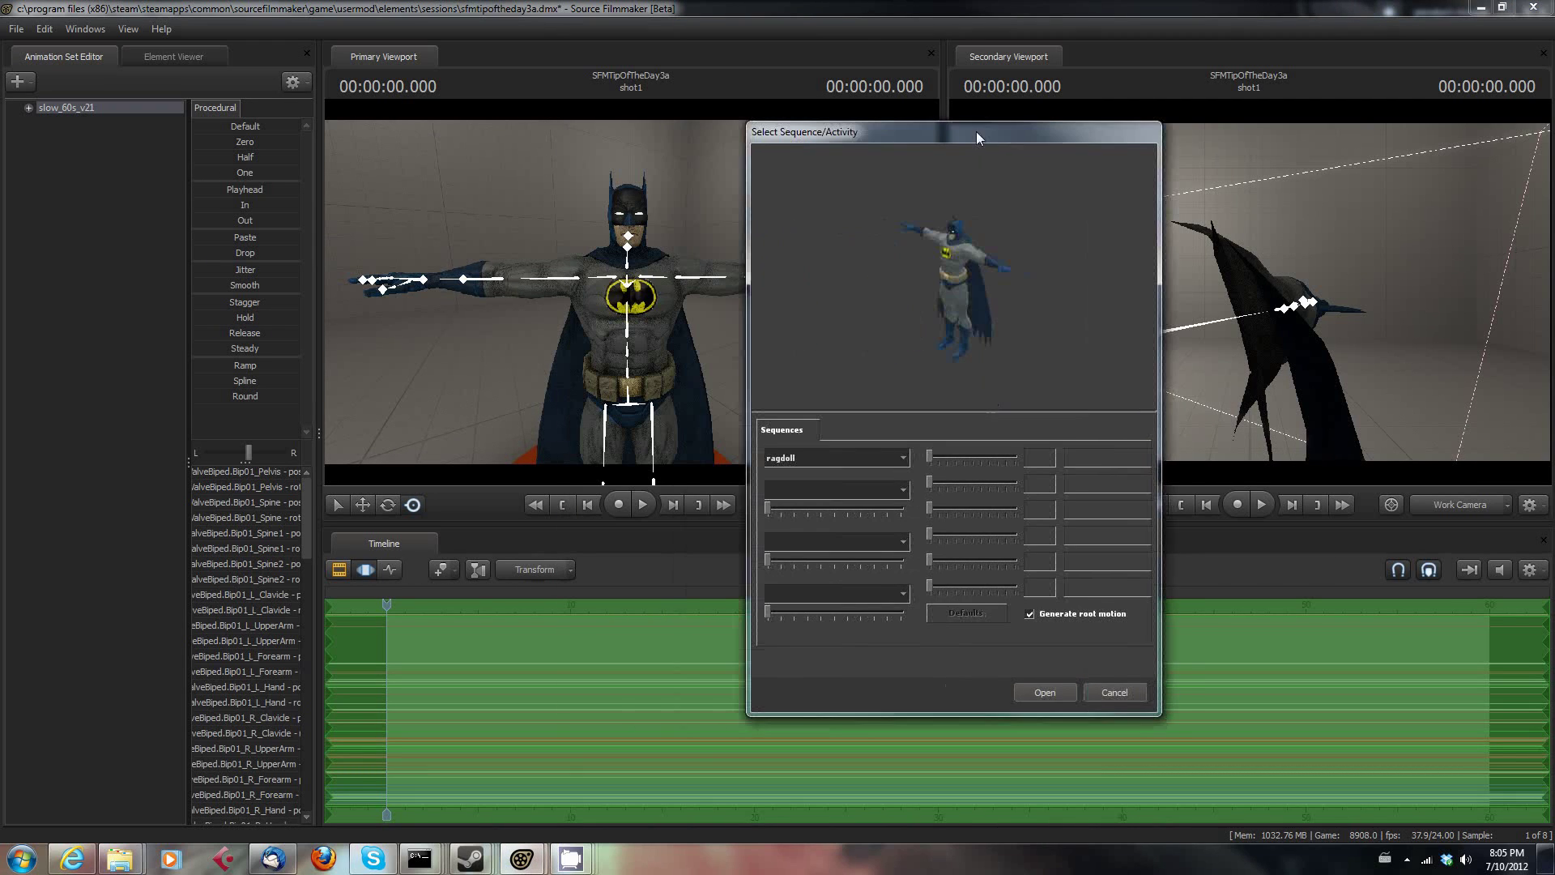
{"action": "left_click", "coordinate": [909, 465]}
{"action": "scroll", "coordinate": [891, 518], "scroll_direction": "down", "scroll_amount": 3}
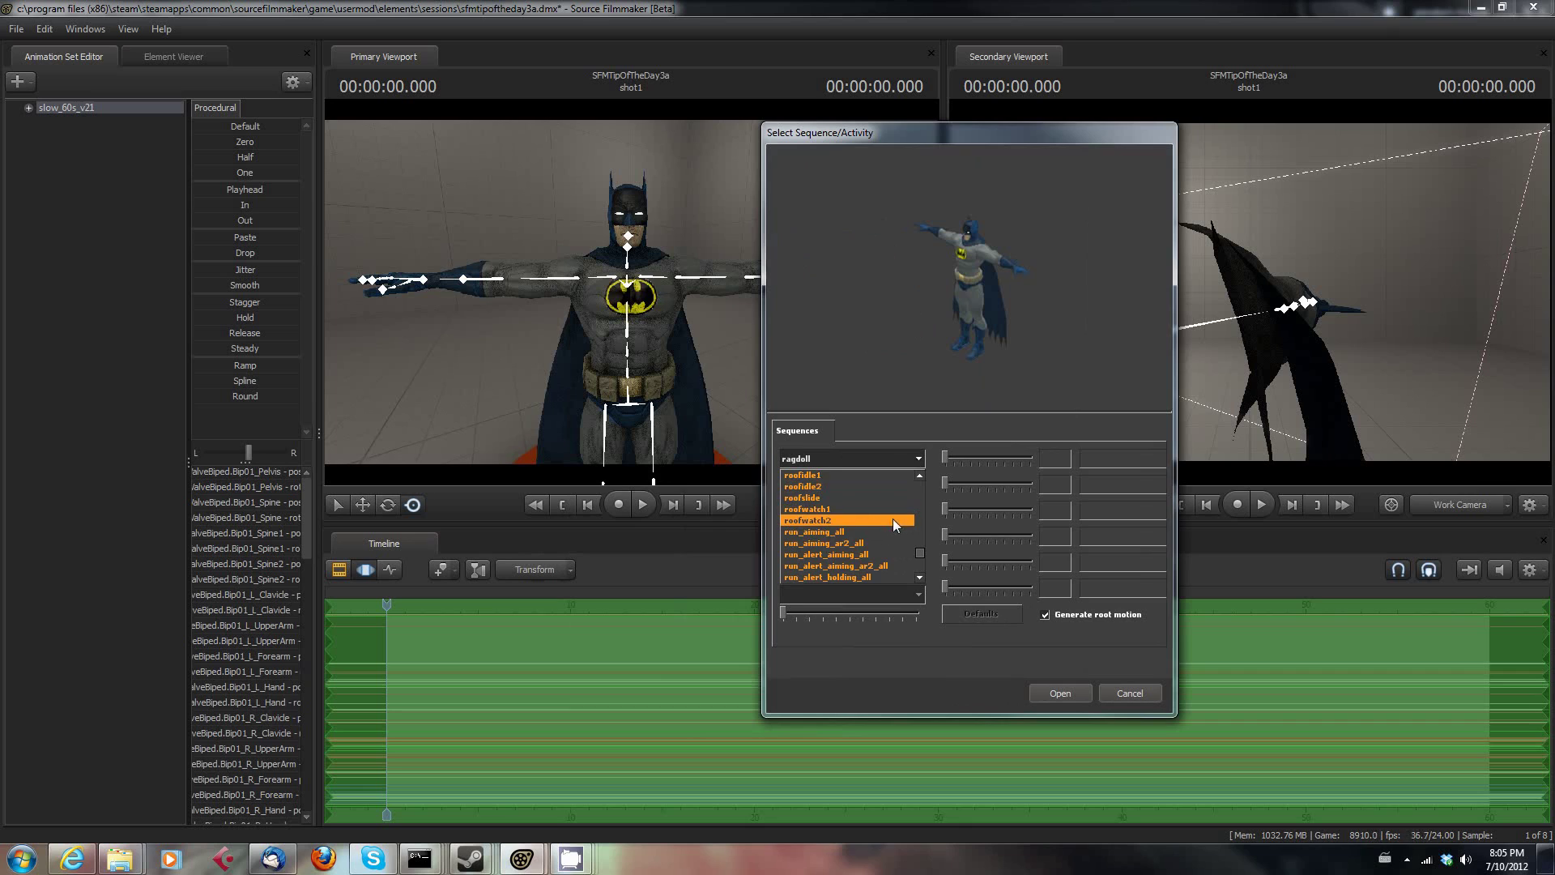
{"action": "scroll", "coordinate": [878, 532], "scroll_direction": "down", "scroll_amount": 2}
{"action": "scroll", "coordinate": [876, 534], "scroll_direction": "down", "scroll_amount": 3}
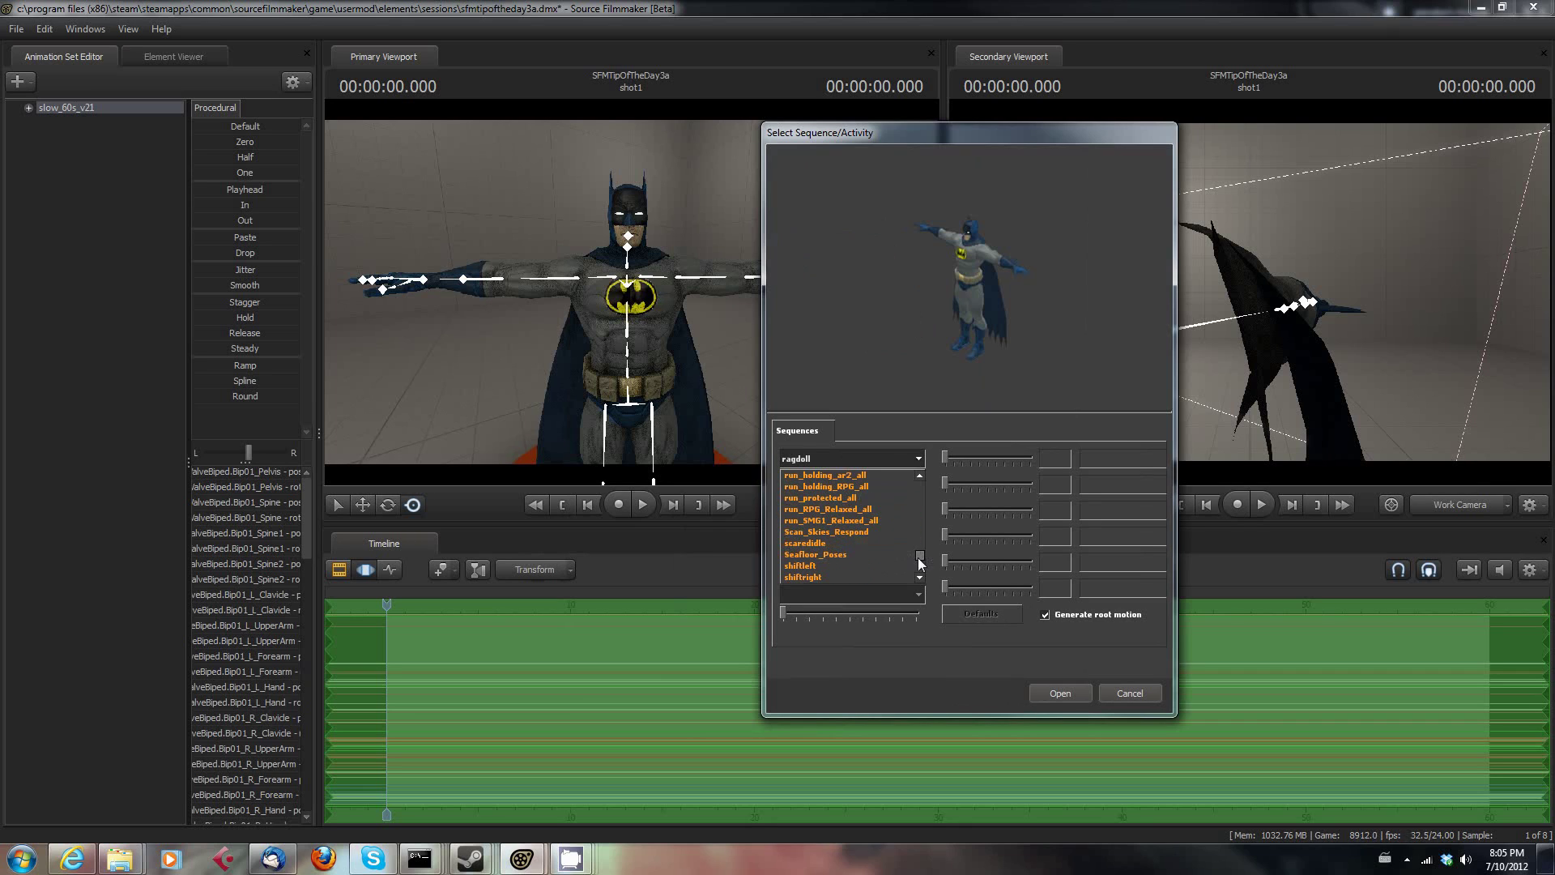
{"action": "scroll", "coordinate": [899, 558], "scroll_direction": "down", "scroll_amount": 2}
{"action": "scroll", "coordinate": [896, 554], "scroll_direction": "up", "scroll_amount": 3}
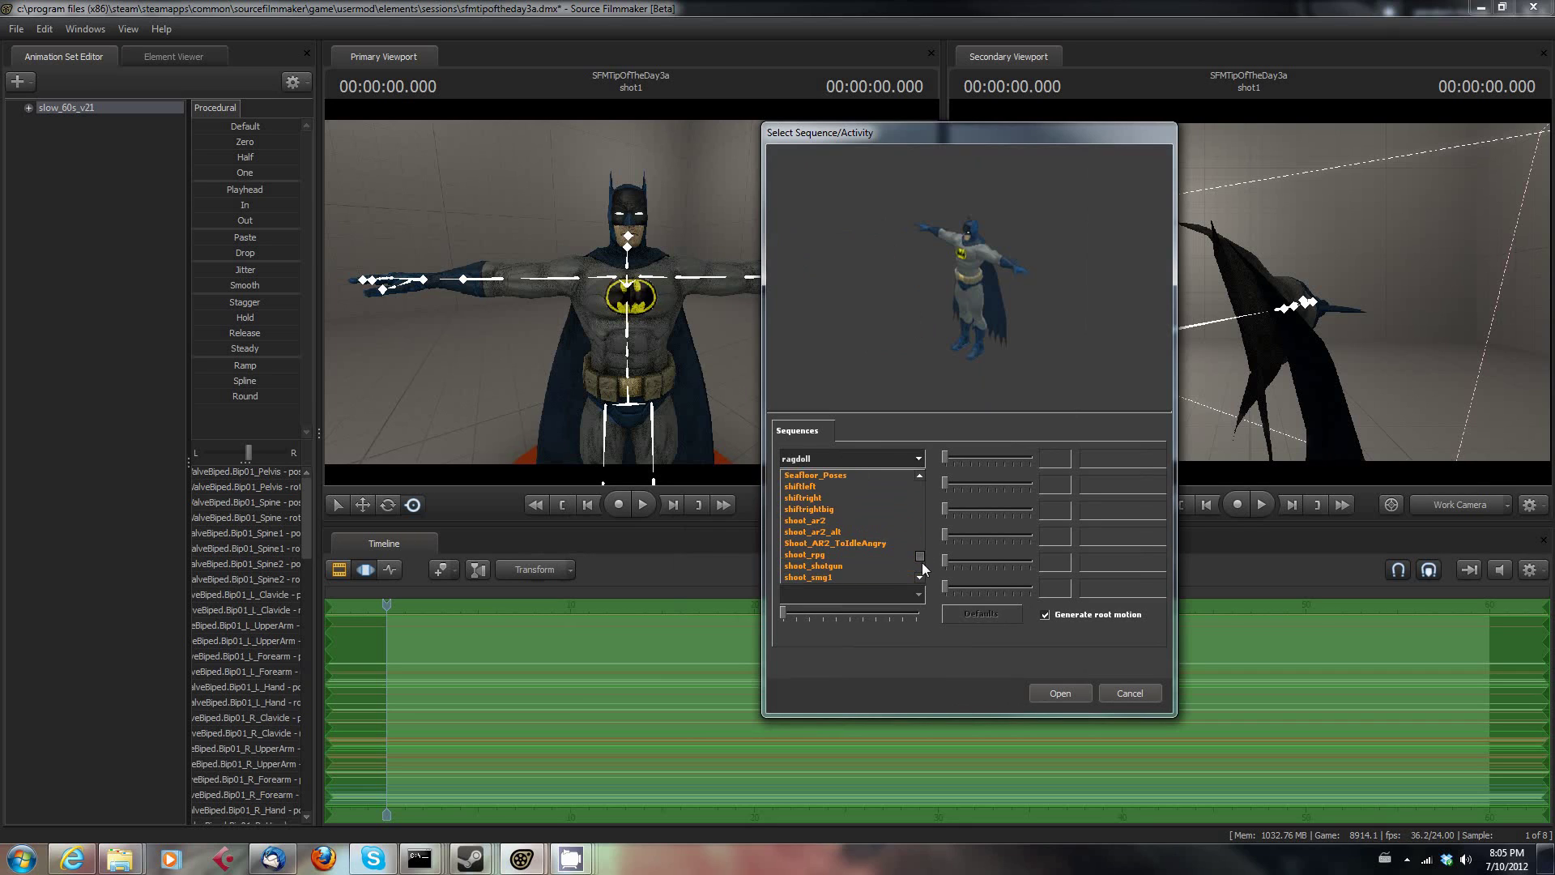
{"action": "scroll", "coordinate": [903, 534], "scroll_direction": "up", "scroll_amount": 3}
{"action": "scroll", "coordinate": [903, 533], "scroll_direction": "up", "scroll_amount": 2}
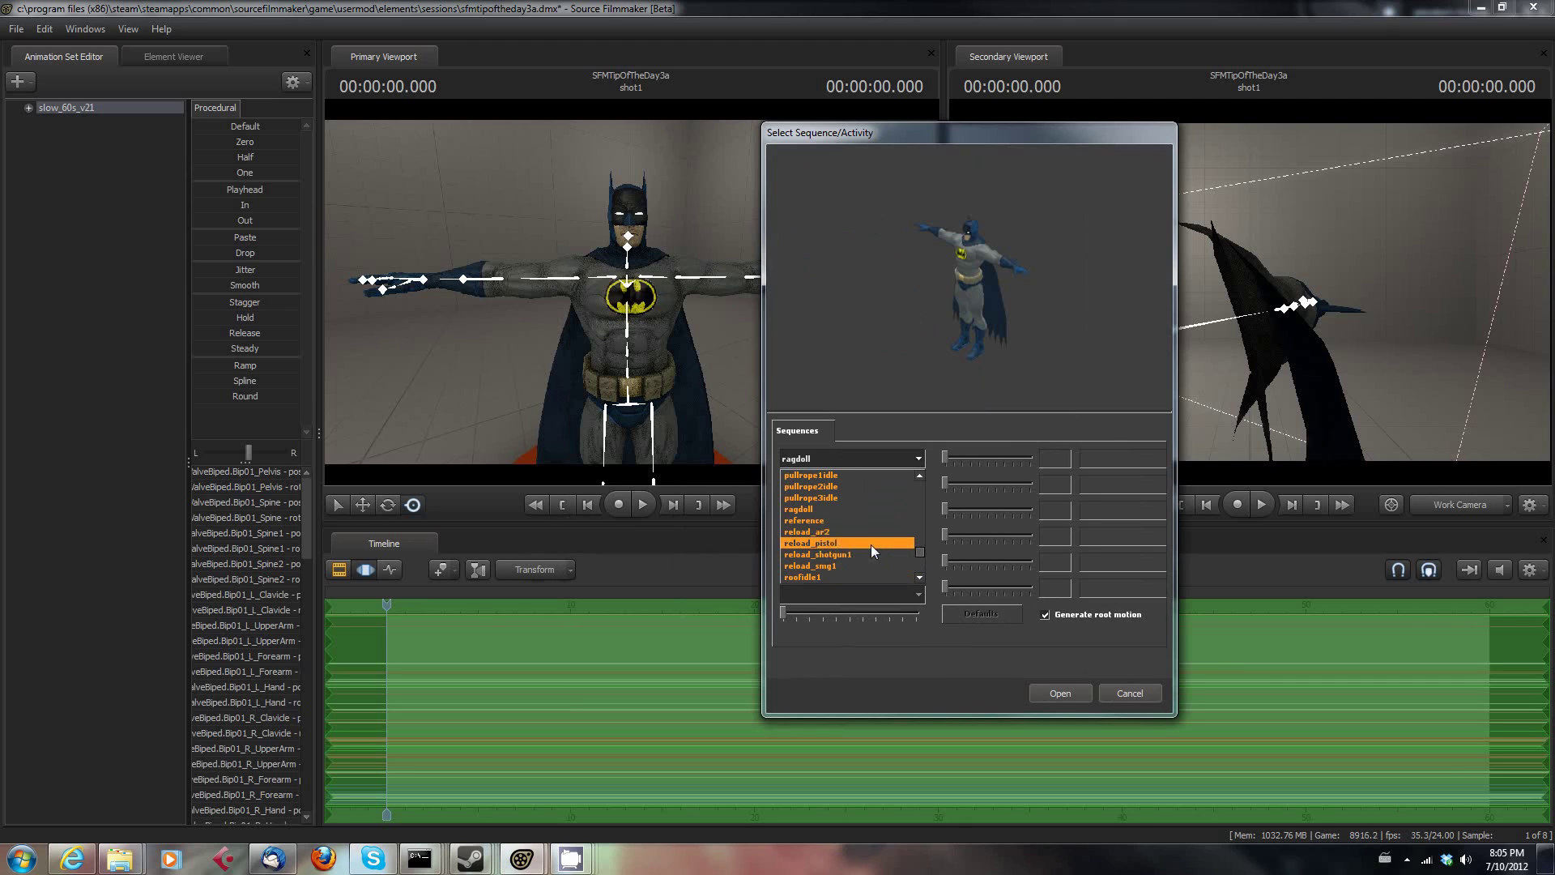
{"action": "scroll", "coordinate": [866, 551], "scroll_direction": "up", "scroll_amount": 2}
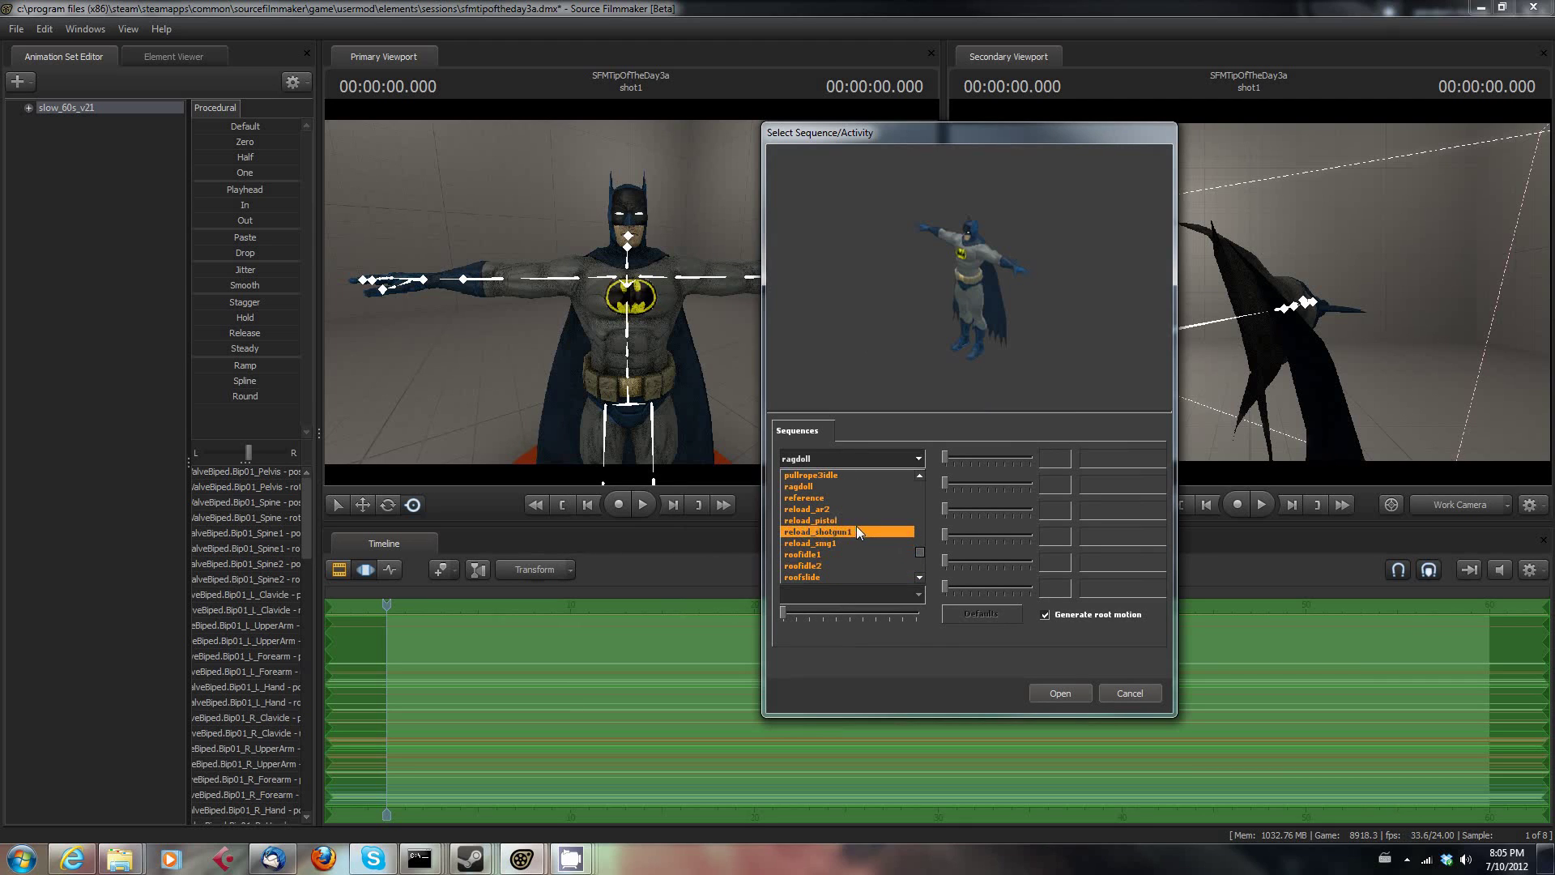
{"action": "left_click", "coordinate": [857, 519]}
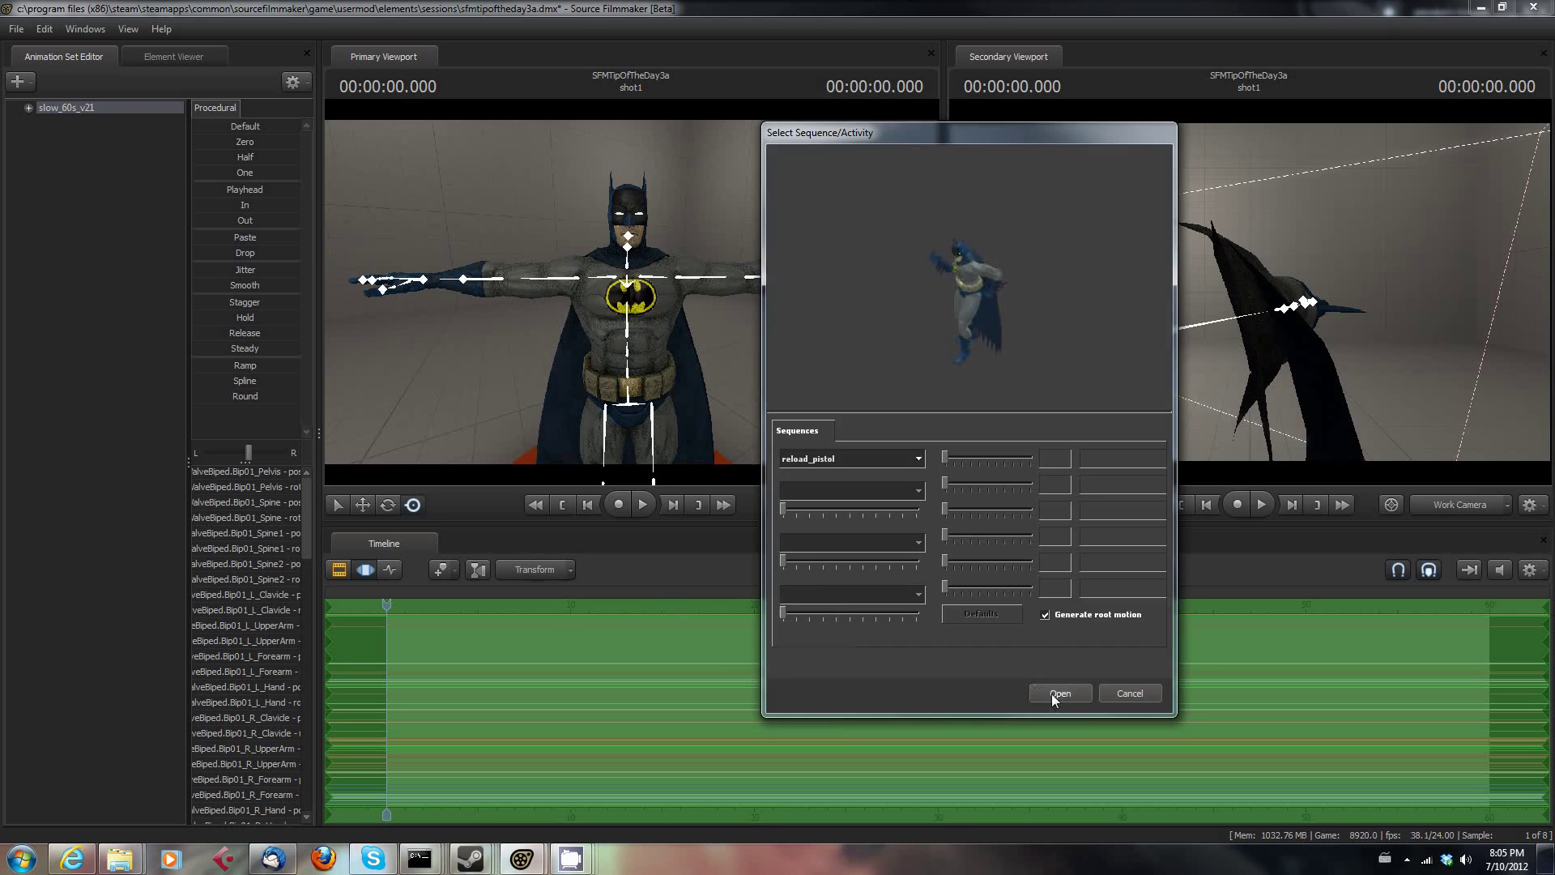
Confirm the import and play reload_pistol, stopping near the start with Batman viewed frontally.
{"action": "key", "text": "Return"}
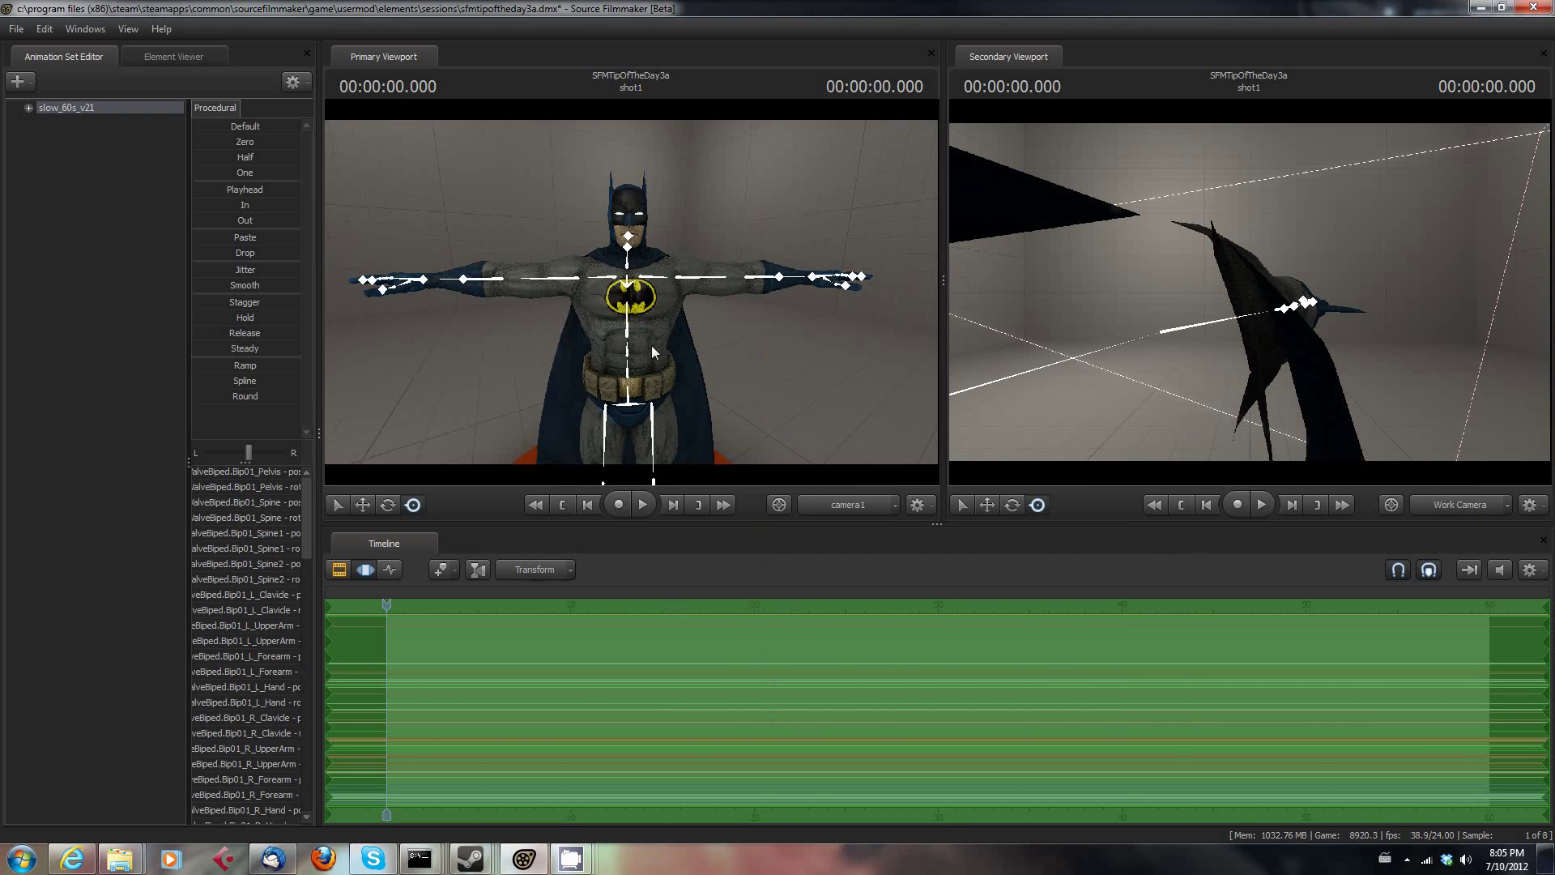
{"action": "key", "text": "space"}
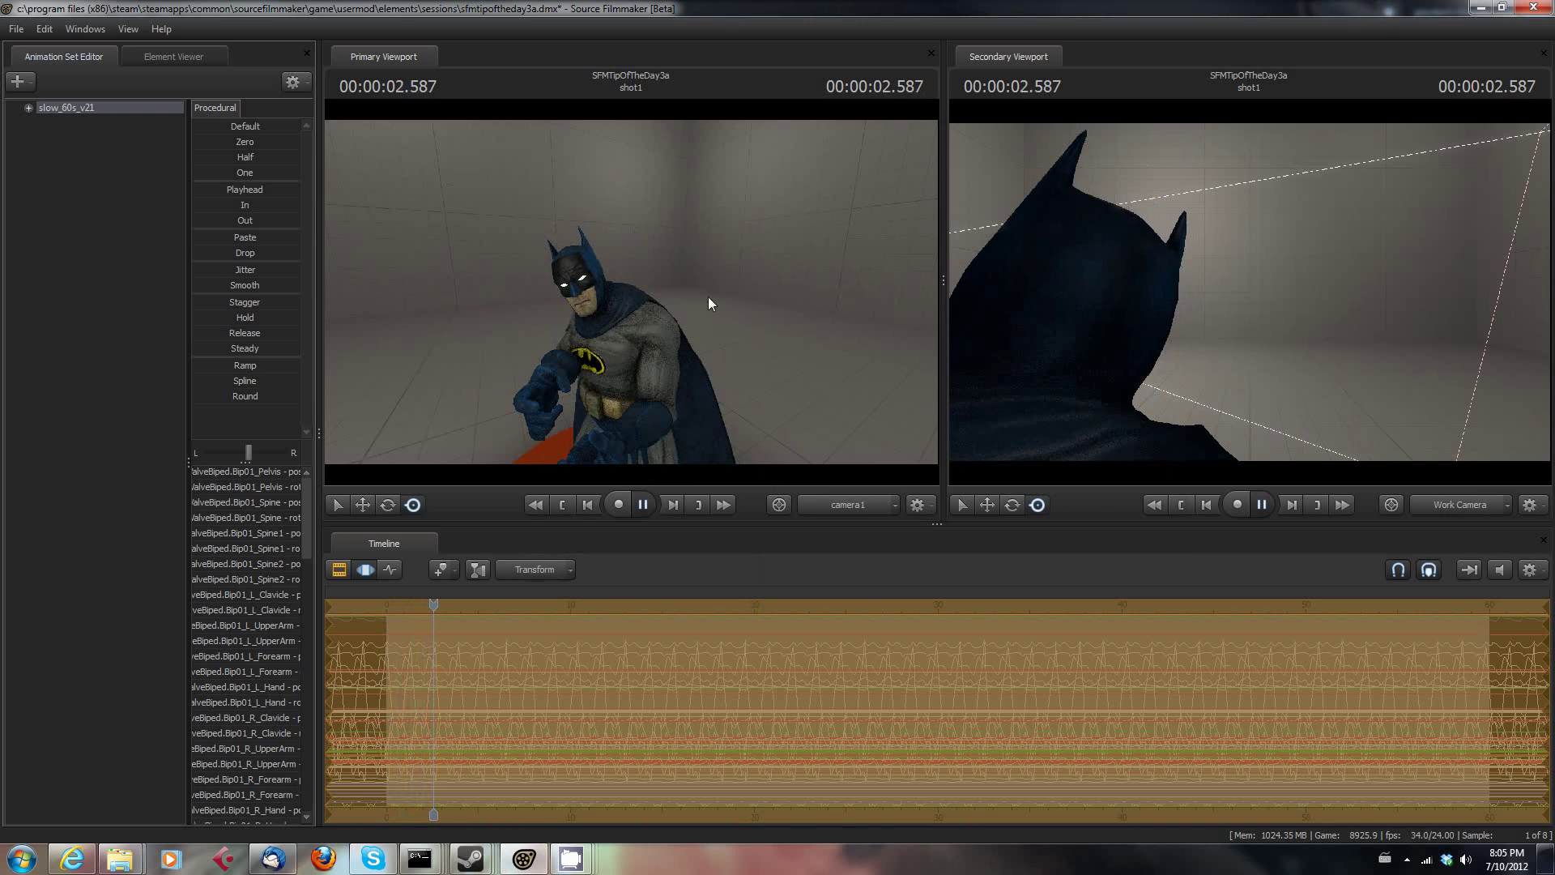
{"action": "left_click_drag", "start_coordinate": [709, 297], "coordinate": [631, 292]}
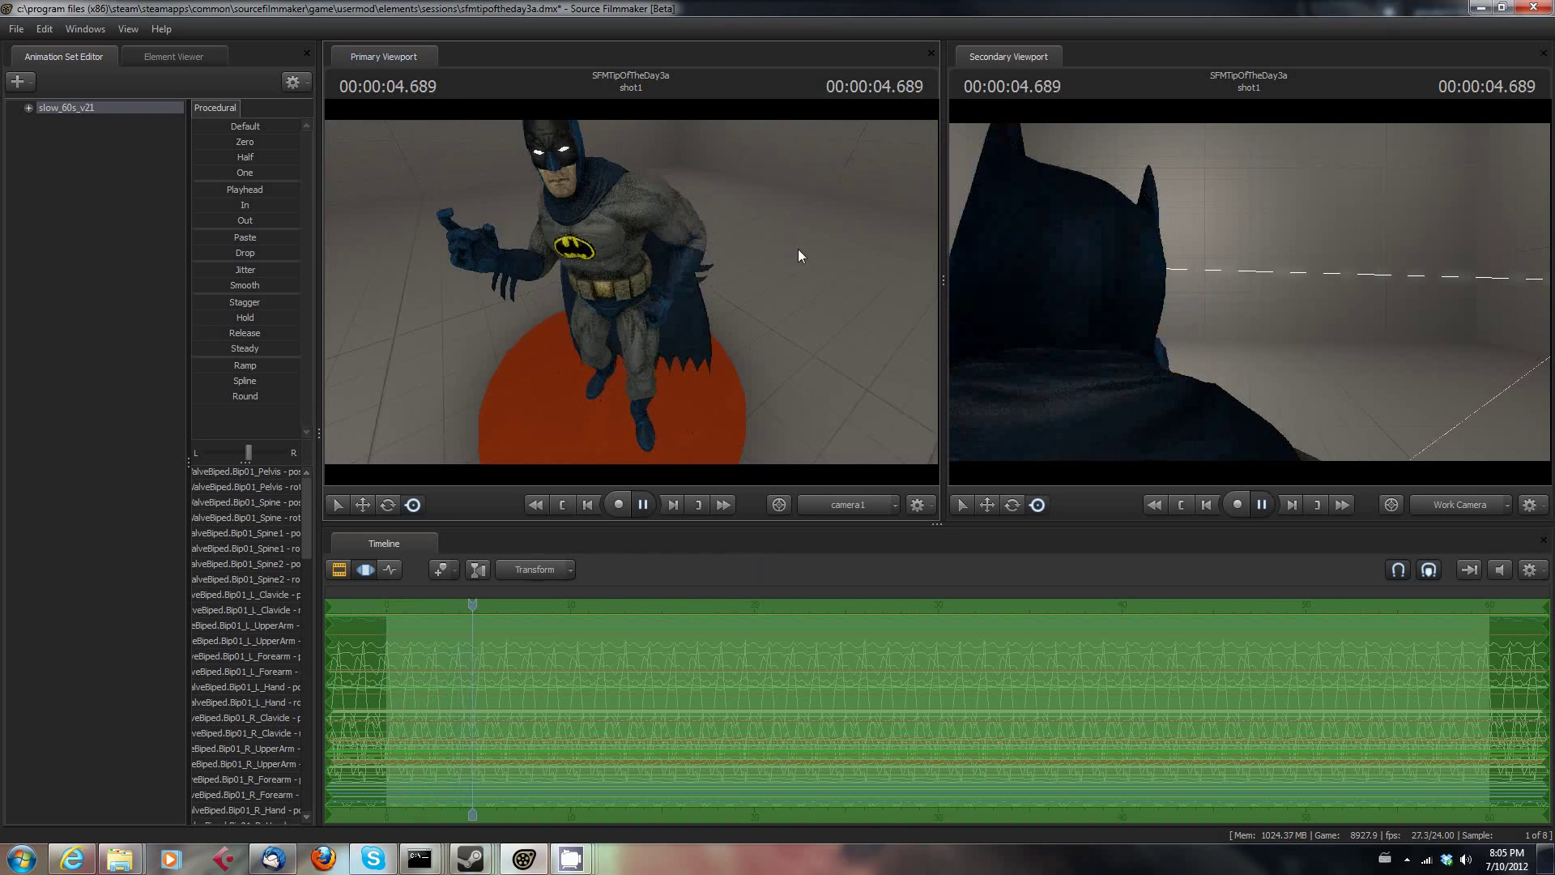
{"action": "left_click_drag", "start_coordinate": [799, 248], "coordinate": [681, 280]}
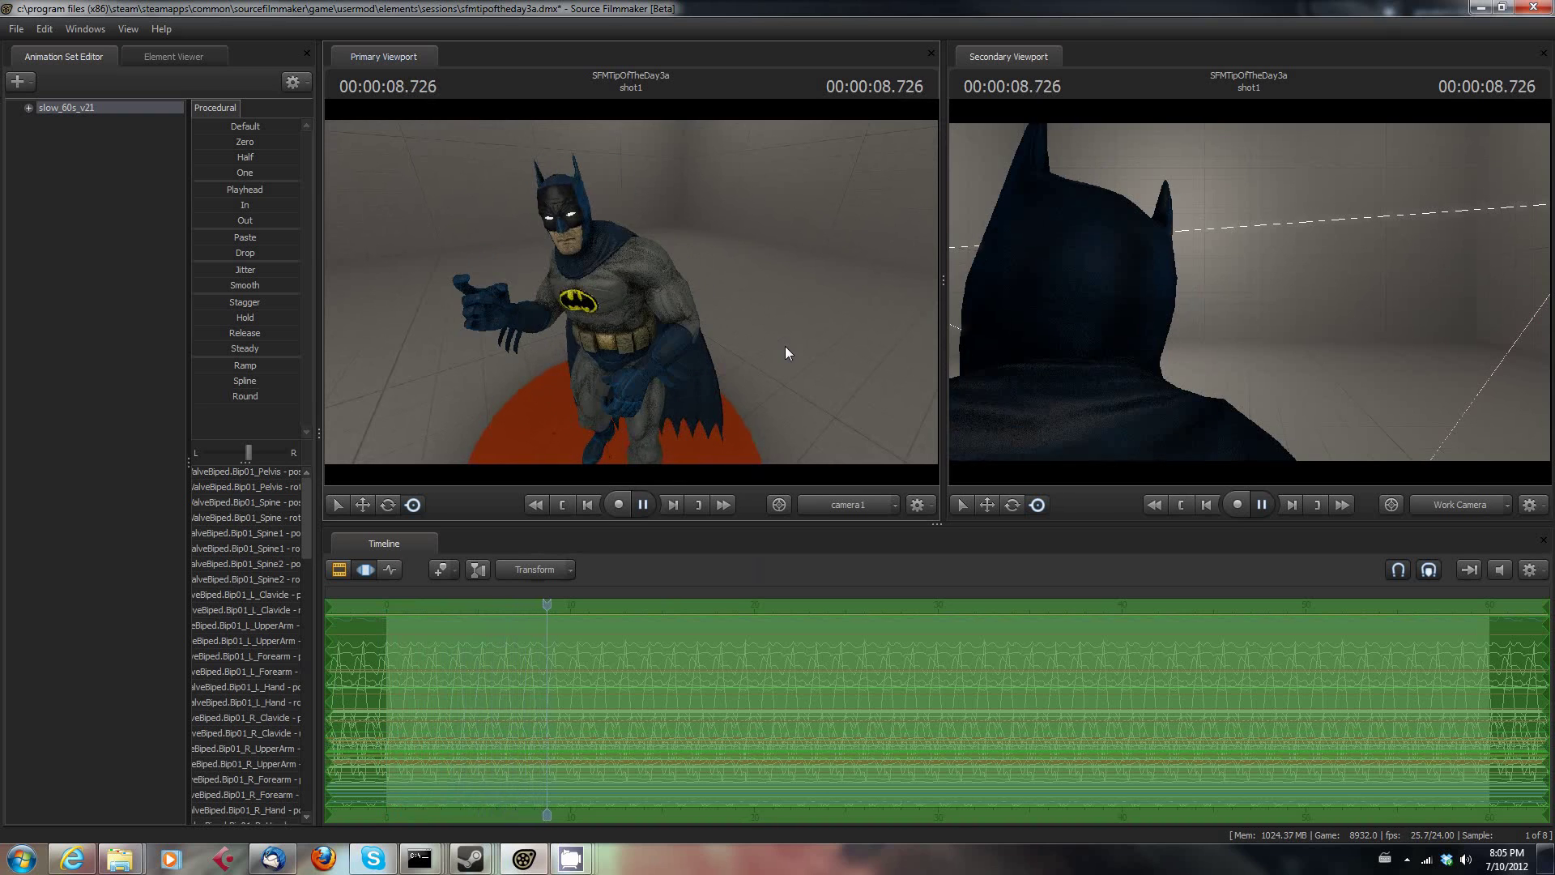
{"action": "key", "text": "space"}
{"action": "left_click_drag", "start_coordinate": [564, 607], "coordinate": [398, 605]}
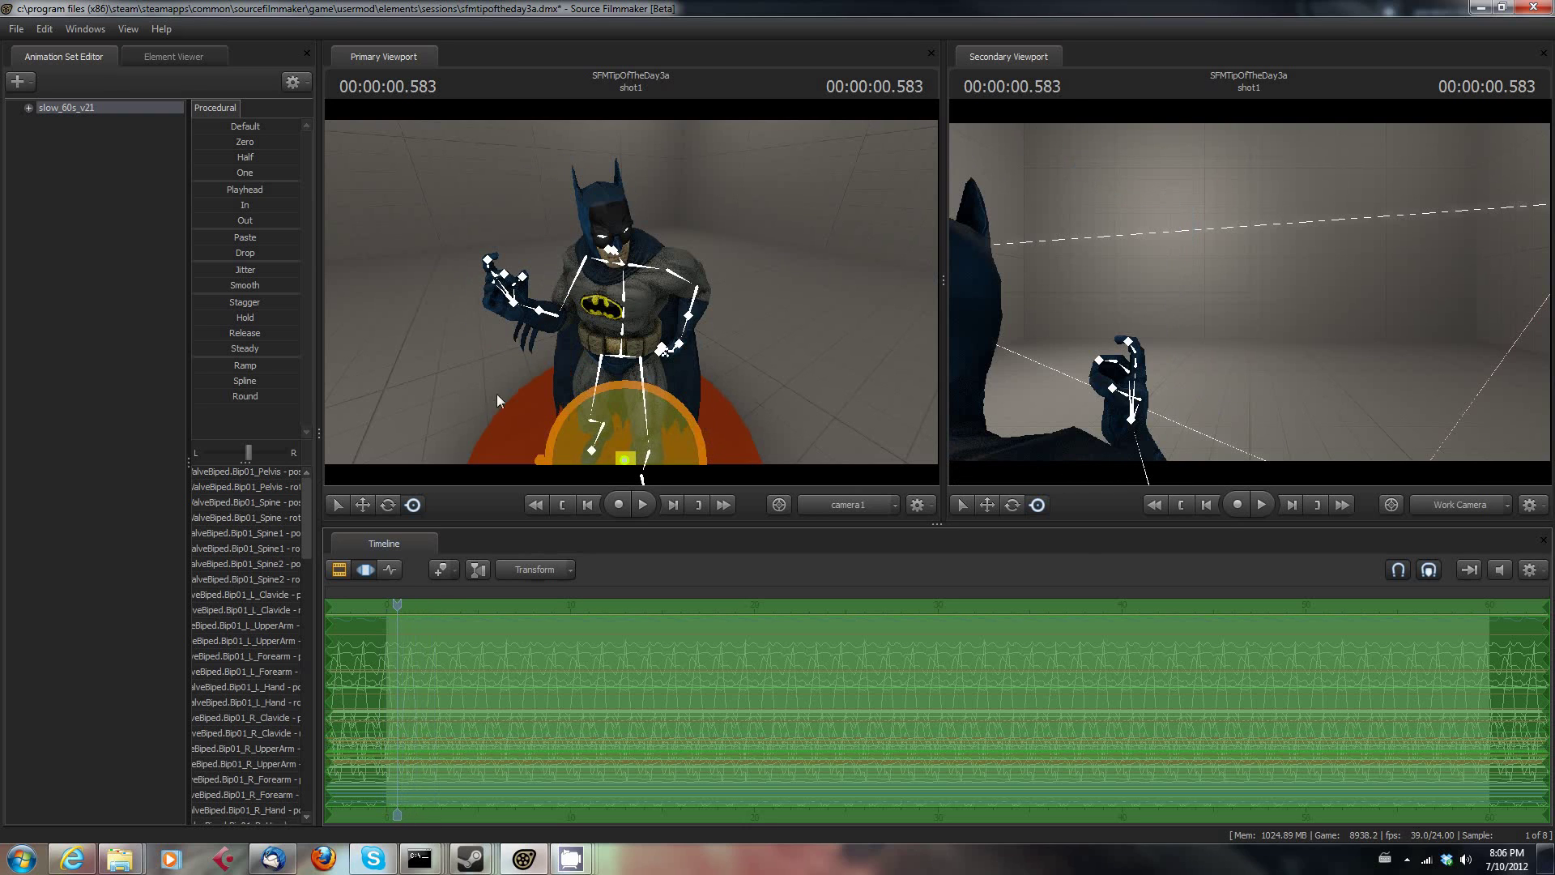
{"action": "left_click_drag", "start_coordinate": [1249, 292], "coordinate": [1252, 298]}
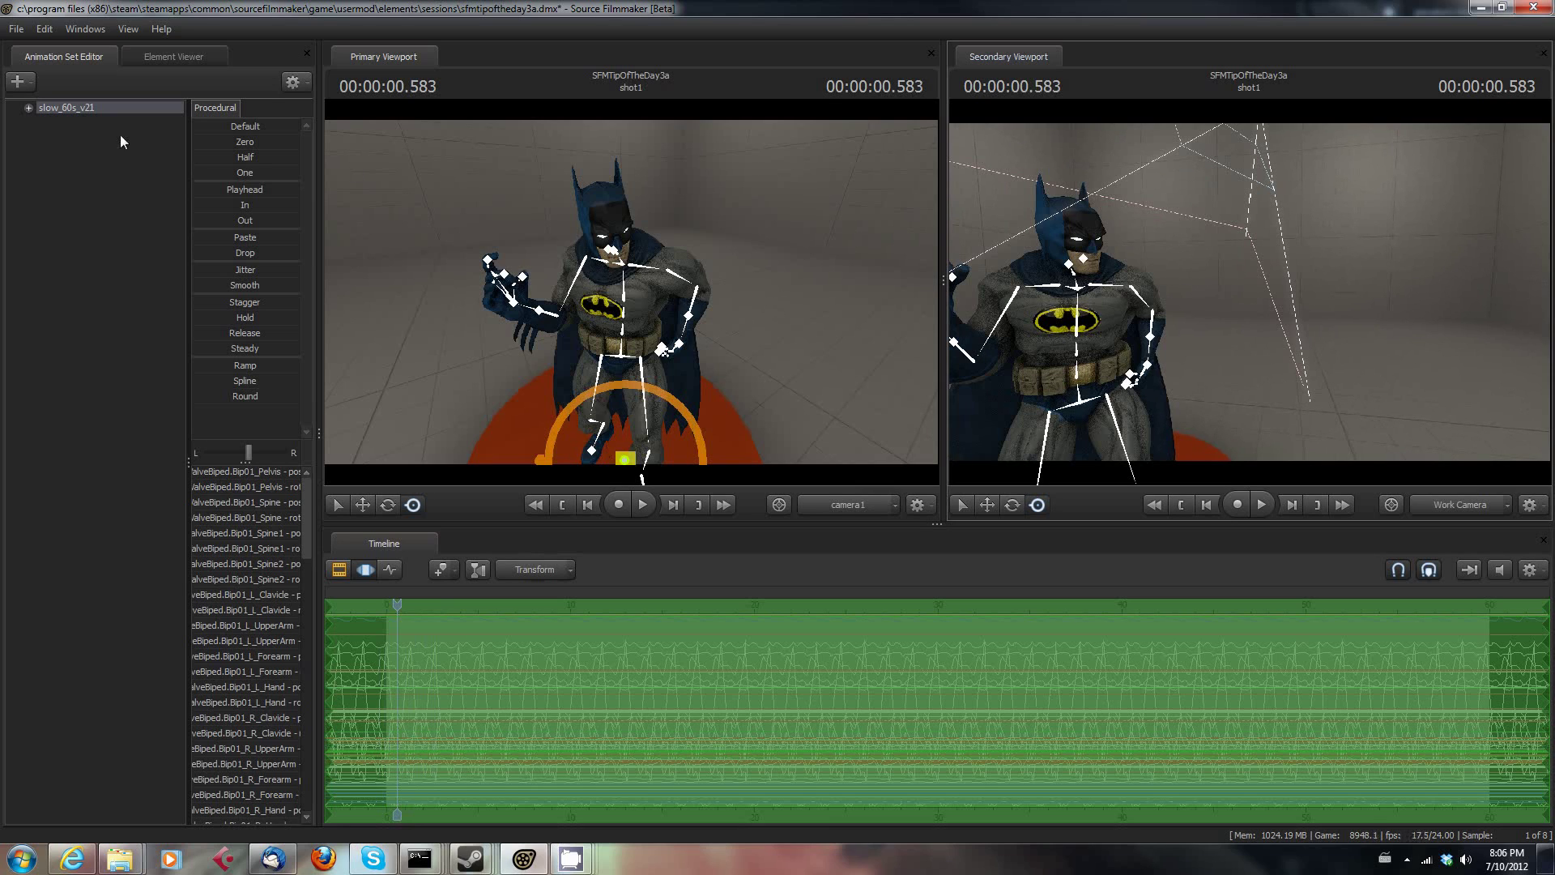
Expand the Body and Unknown groups, select ValveBiped.Bip01_Head1 and drag-rotate the head.
{"action": "key", "text": "Right"}
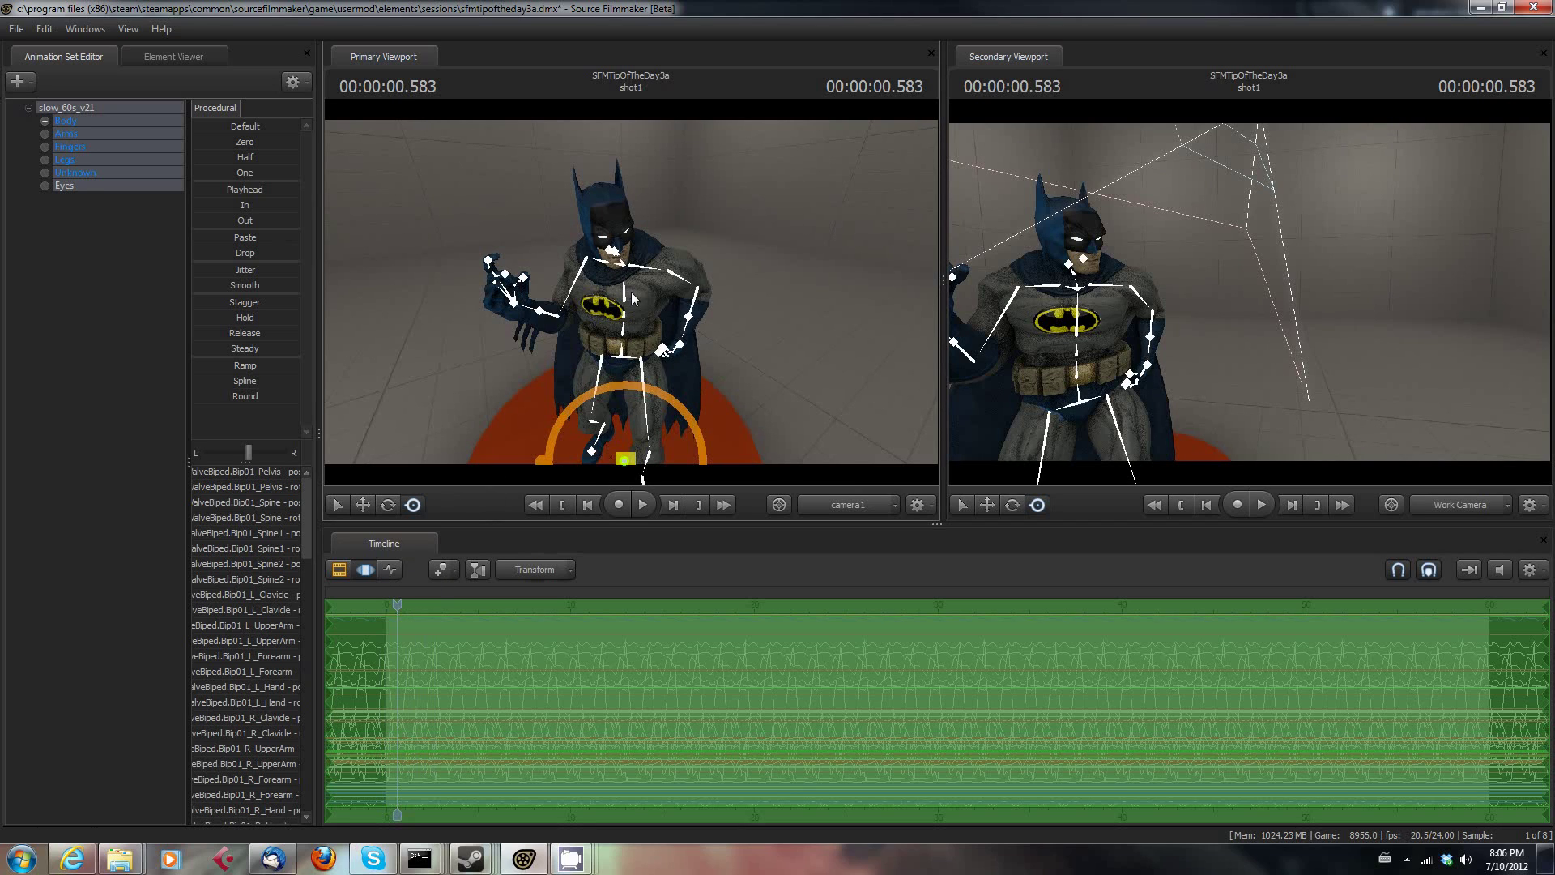
{"action": "left_click", "coordinate": [44, 122]}
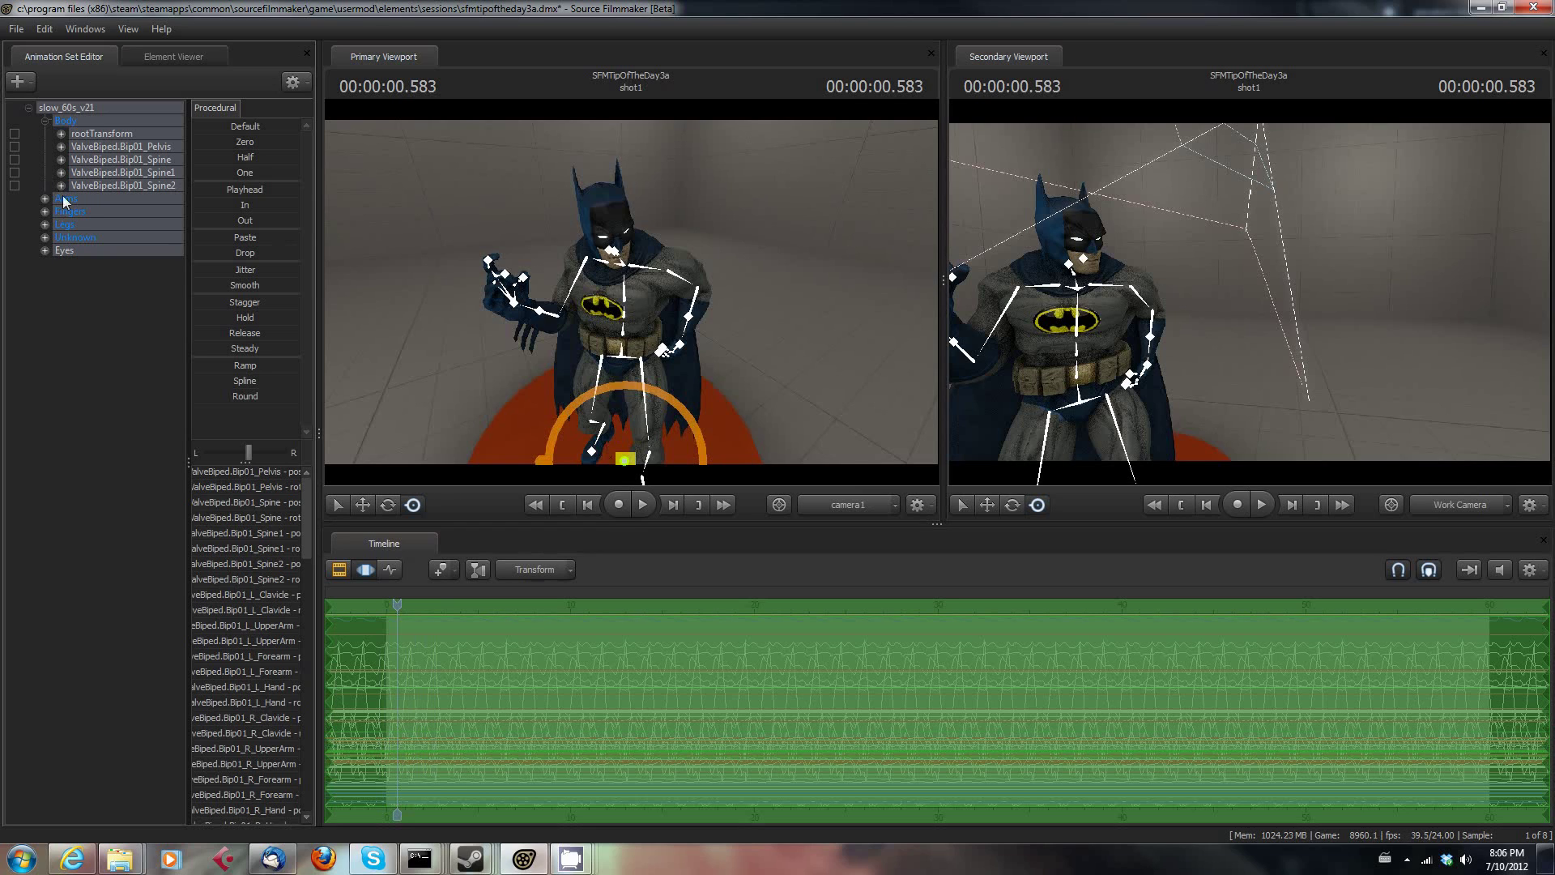
{"action": "left_click", "coordinate": [45, 237]}
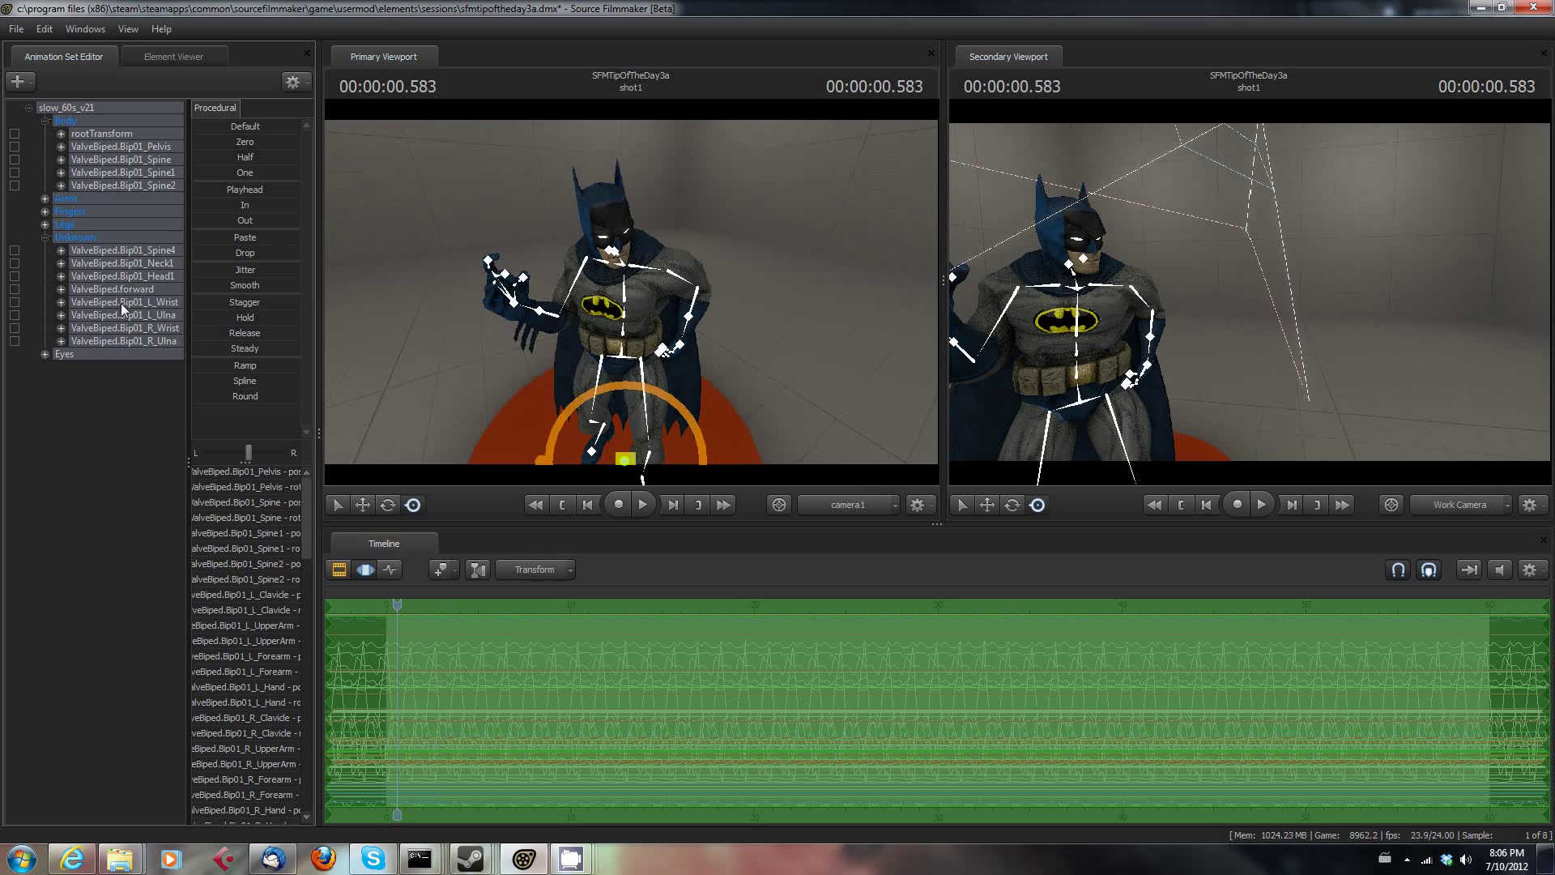
{"action": "left_click", "coordinate": [150, 276]}
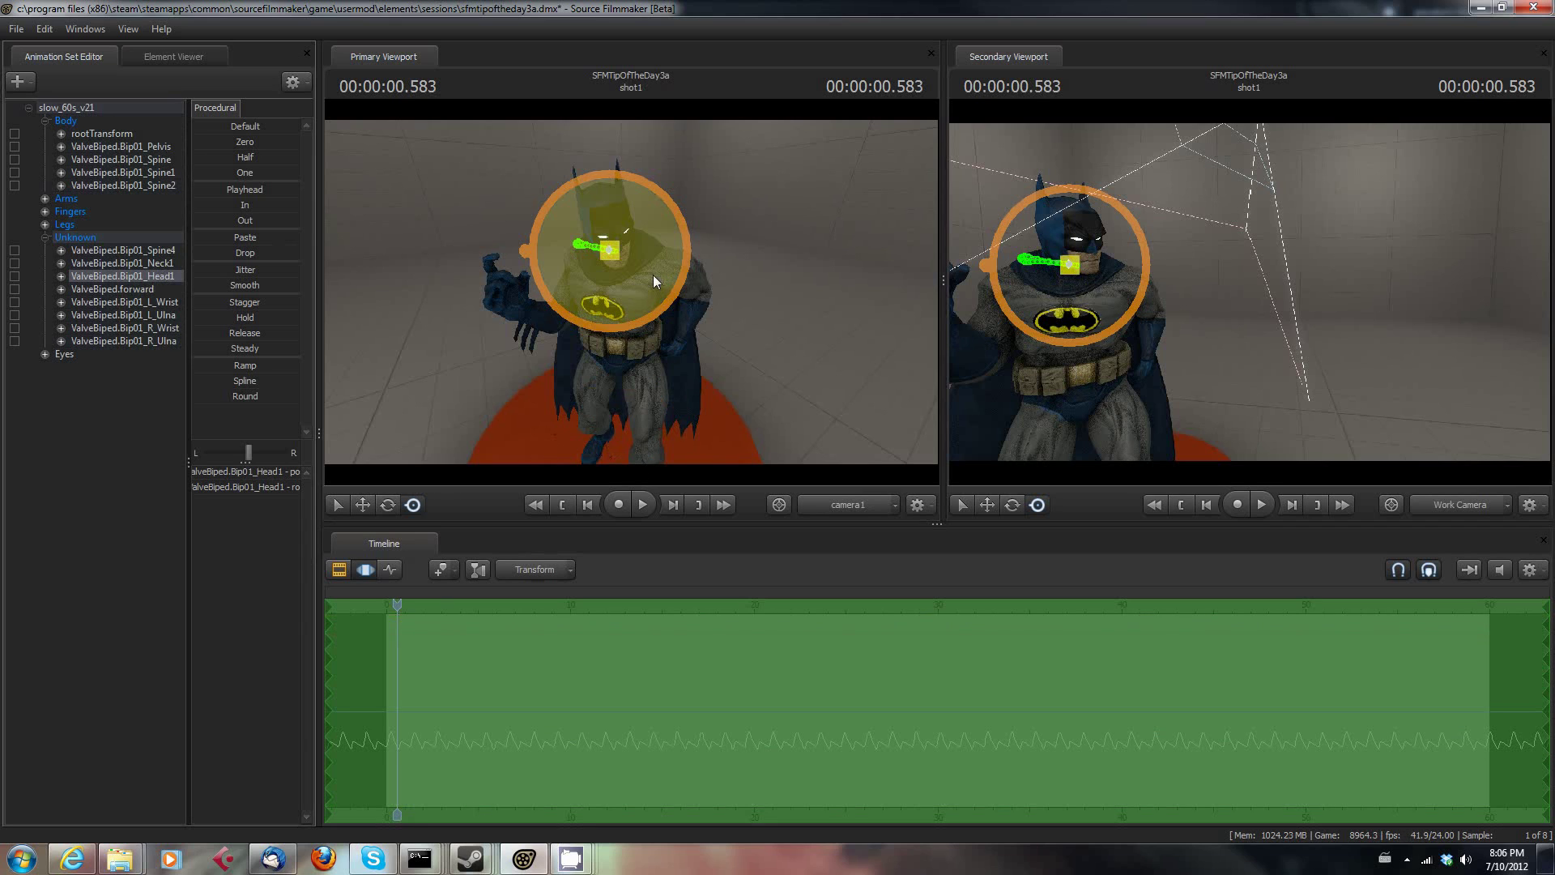
{"action": "mouse_move", "coordinate": [583, 282]}
{"action": "left_mouse_down"}
{"action": "mouse_move", "coordinate": [678, 270]}
{"action": "mouse_move", "coordinate": [614, 259]}
{"action": "mouse_move", "coordinate": [644, 225]}
{"action": "left_mouse_up"}
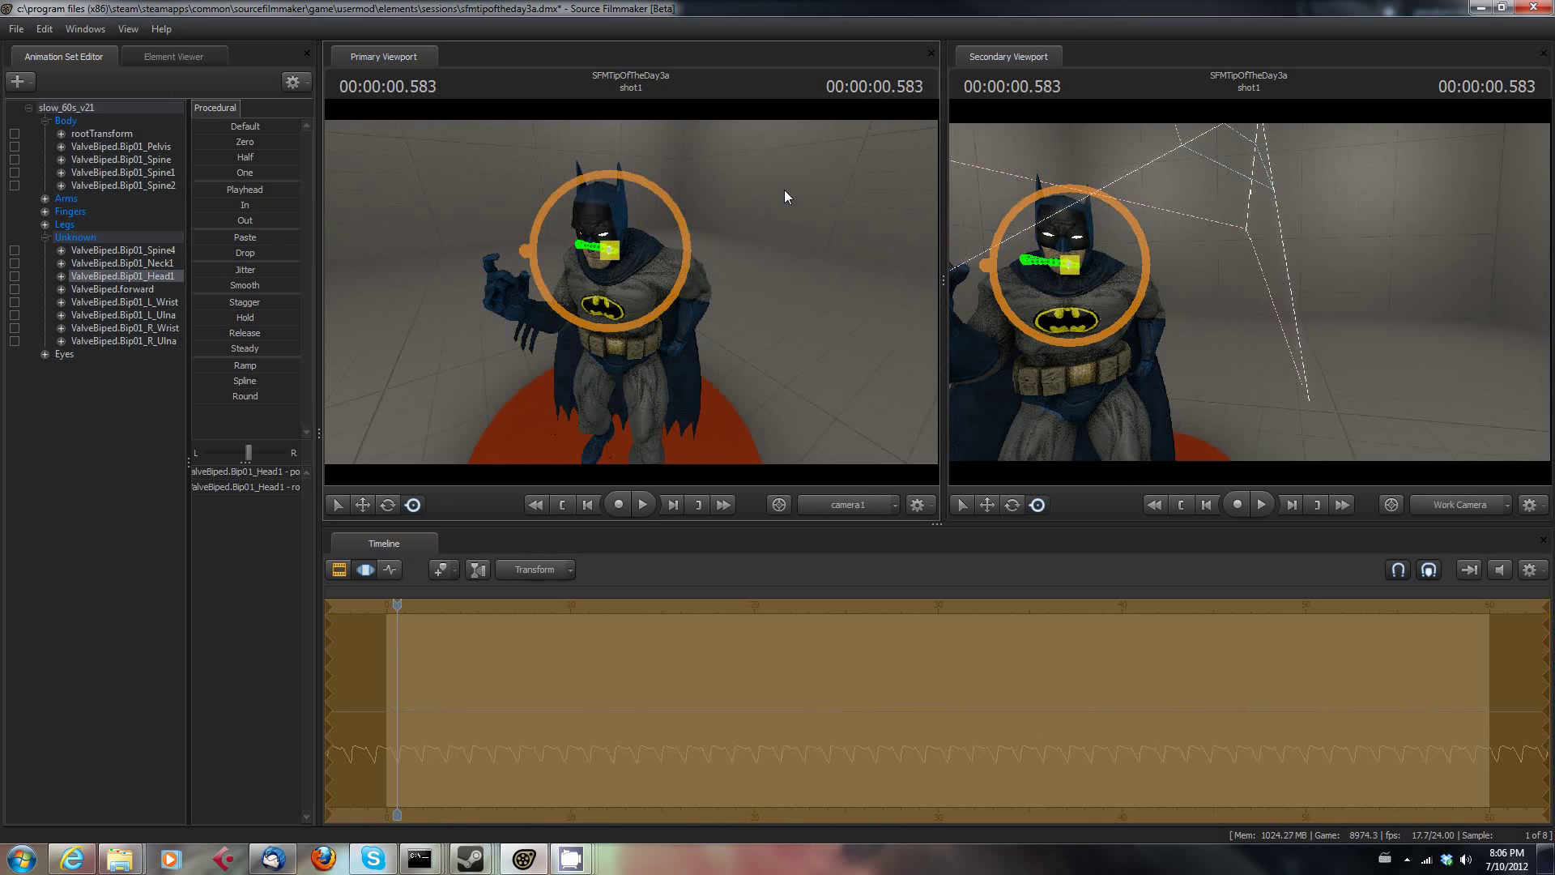
{"action": "key", "text": "ctrl+z"}
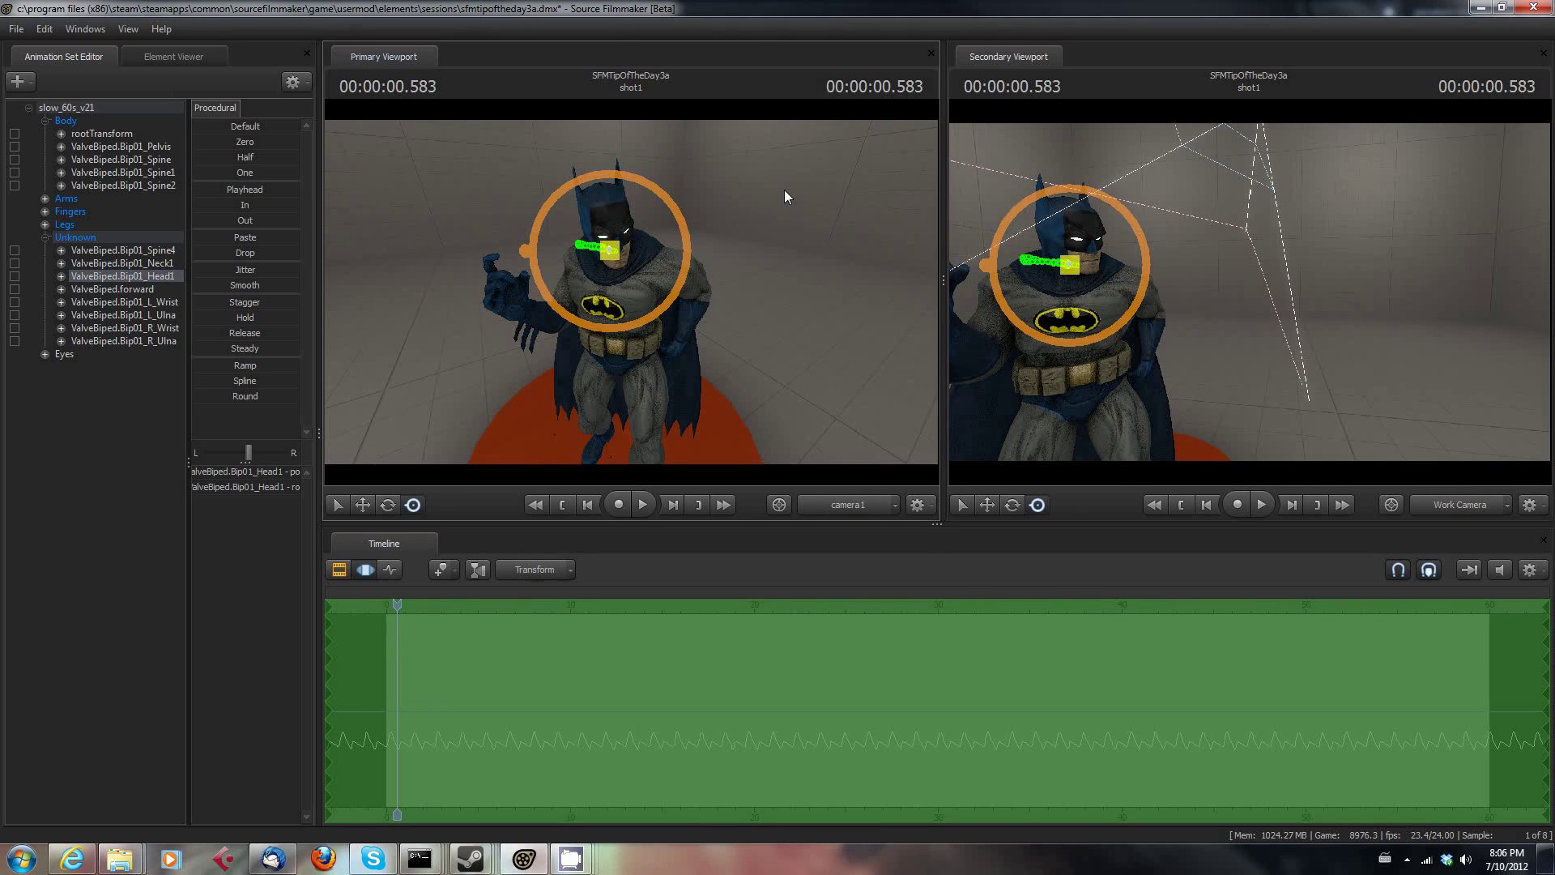